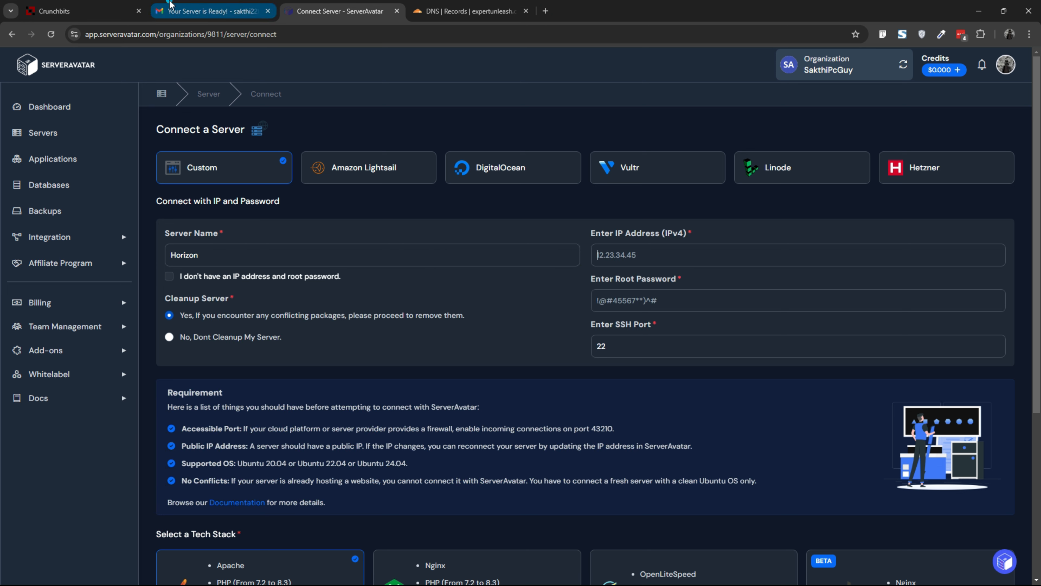
Step: Copy the server's IPv4 address from the provider's e-mail into the IP address field
click(160, 6)
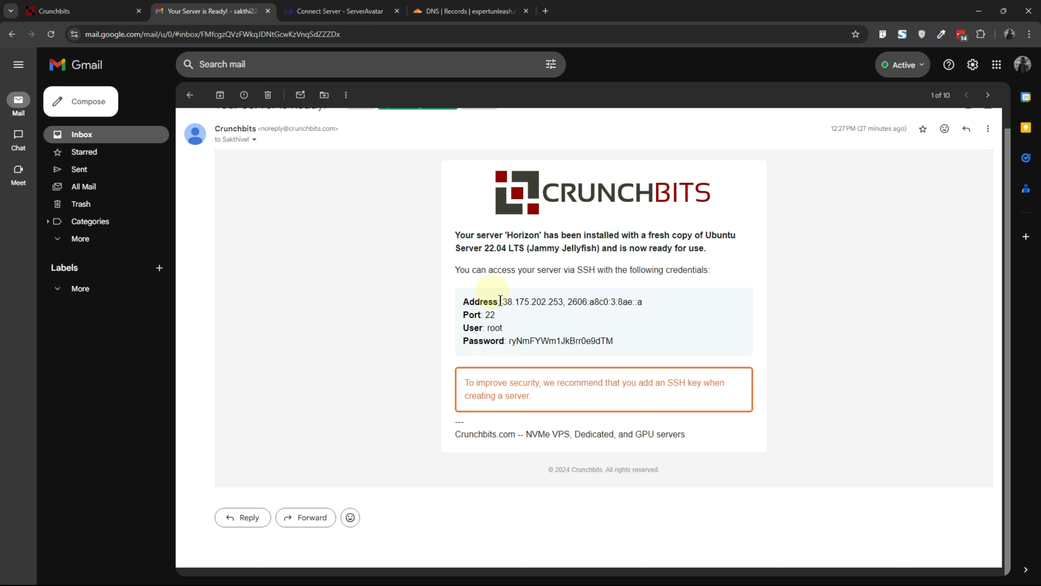
drag(504, 302, 561, 303)
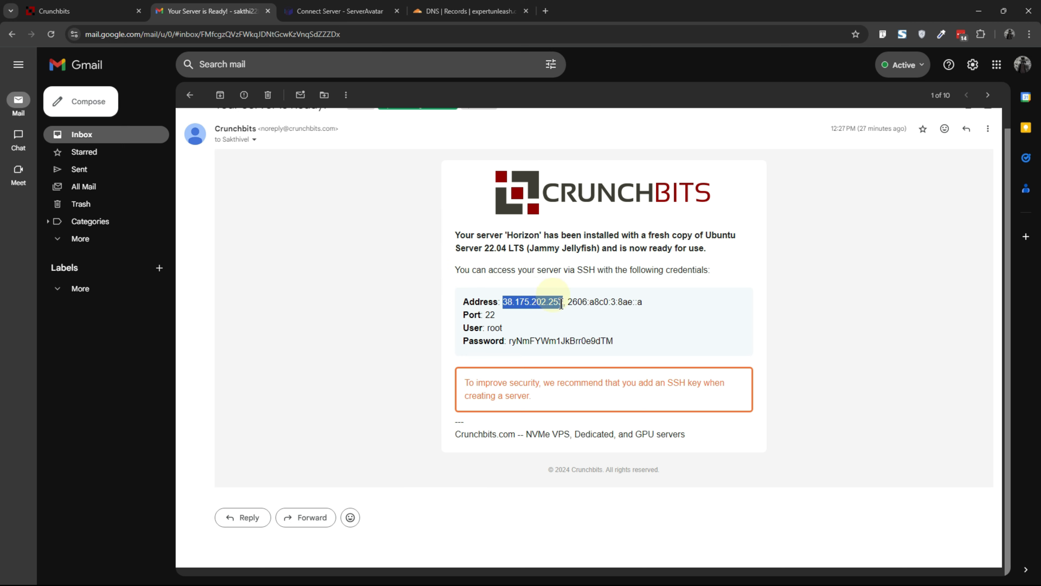
key(ctrl+c)
click(336, 11)
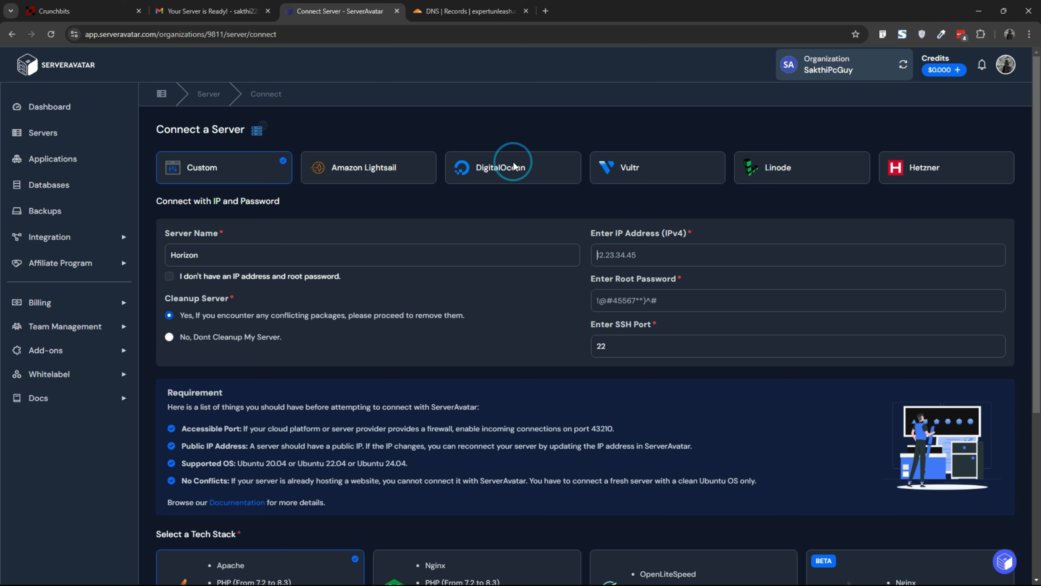
click(656, 251)
key(ctrl+v)
Step: Copy the root password from the e-mail into the root password field
click(209, 11)
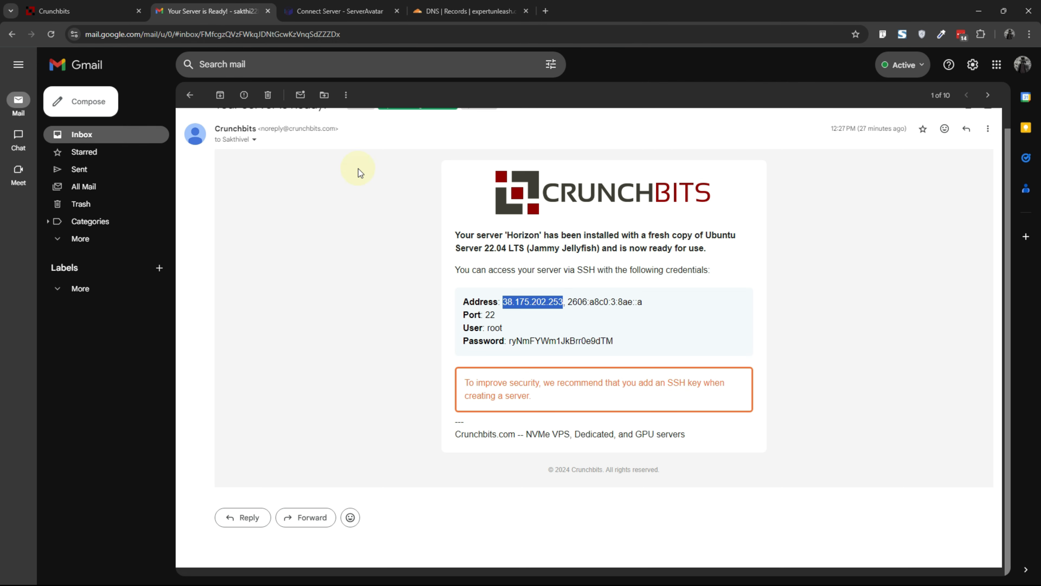
drag(508, 343, 620, 344)
key(ctrl+c)
click(336, 11)
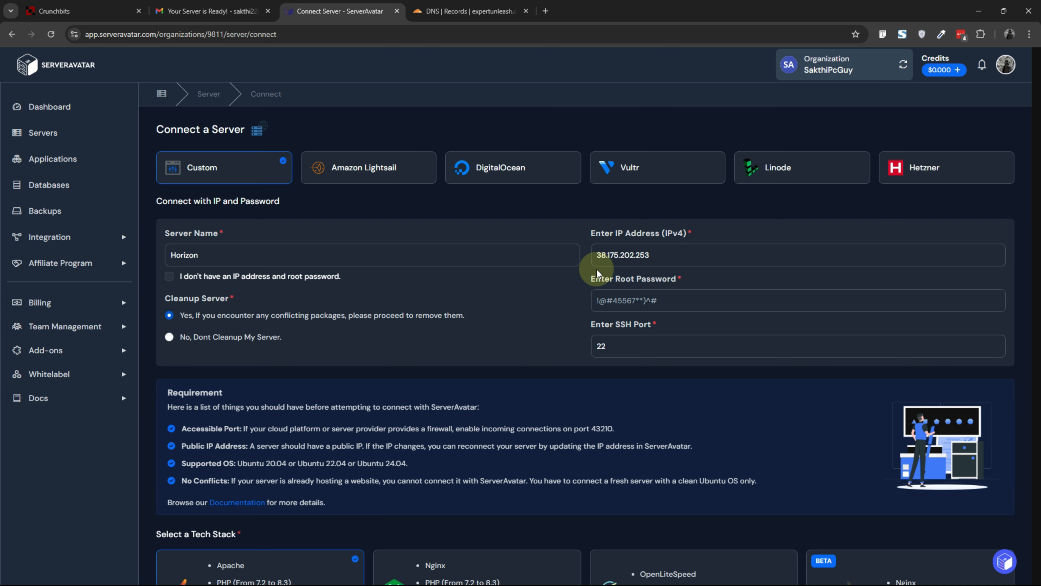
click(602, 292)
key(ctrl+v)
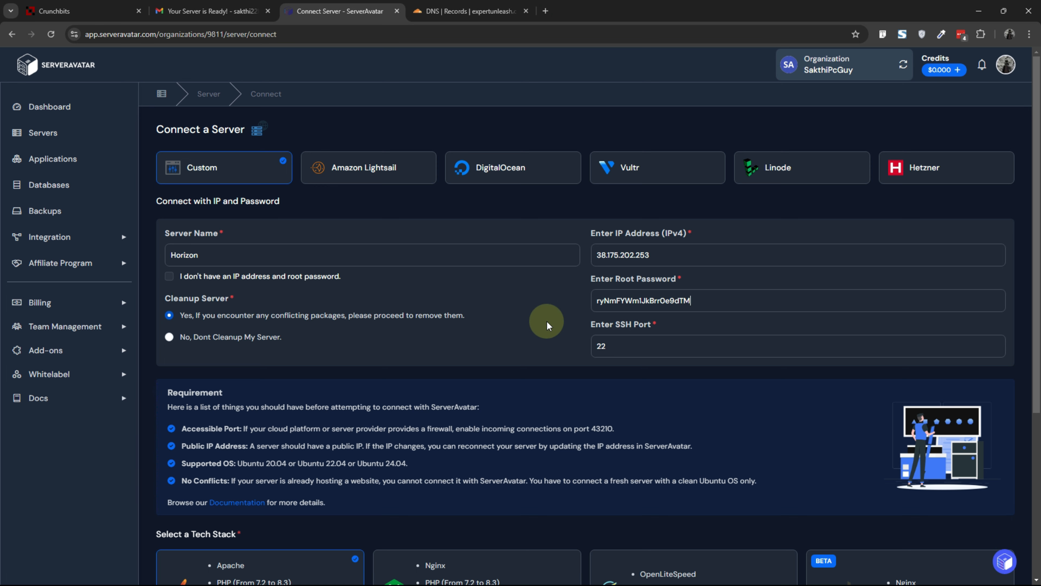
Step: Choose the OpenLiteSpeed tech stack and MariaDB database, then connect the server
scroll(546, 325, down, 1)
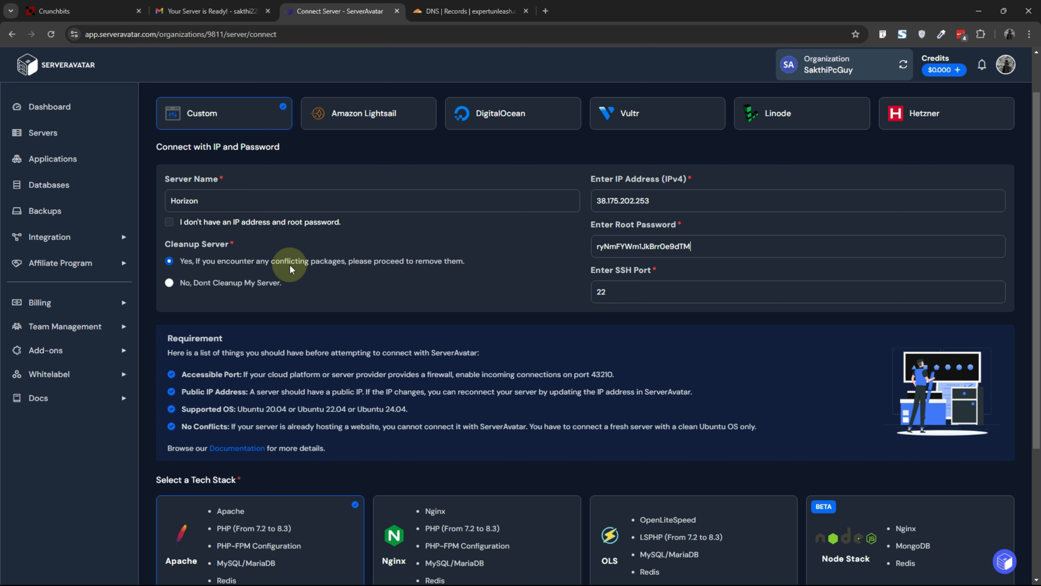
scroll(329, 267, down, 3)
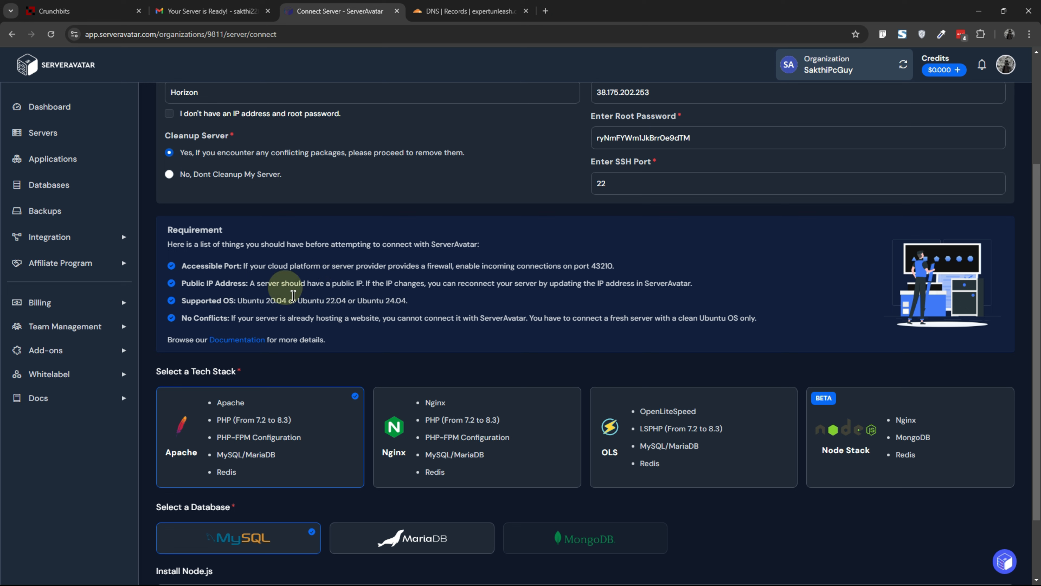
drag(298, 300, 347, 300)
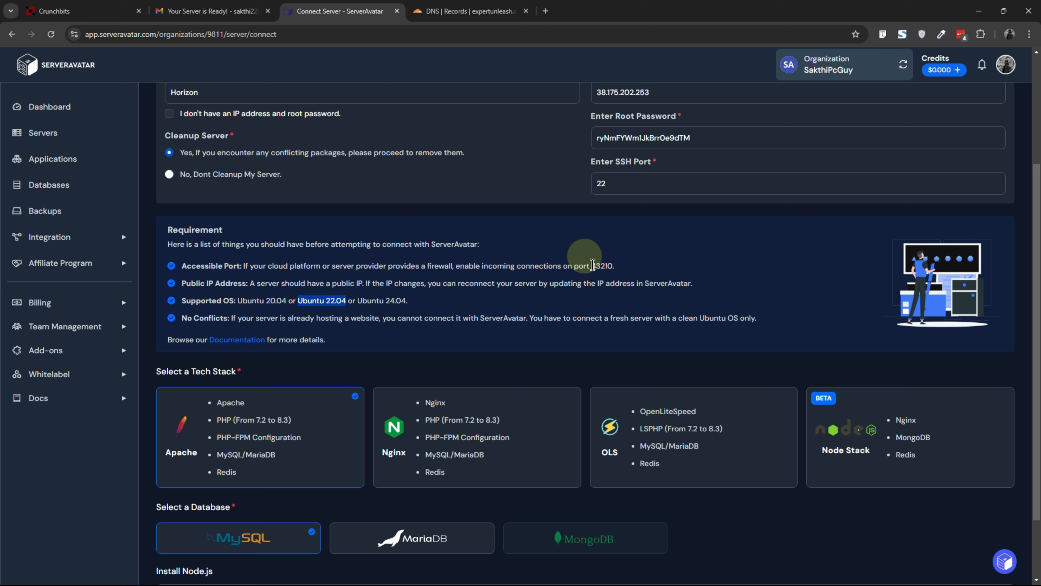
drag(589, 265, 612, 267)
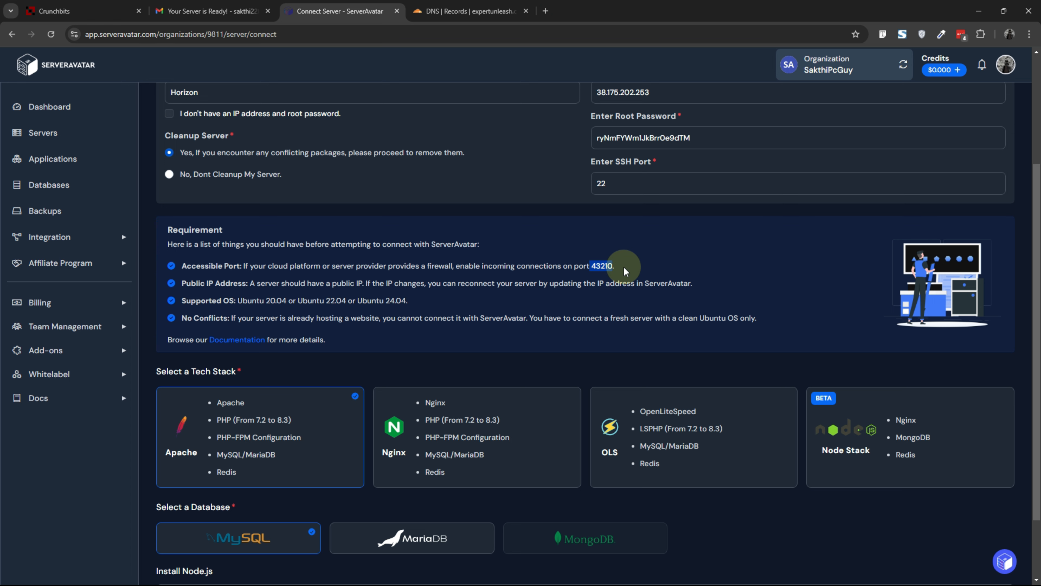
scroll(563, 282, down, 2)
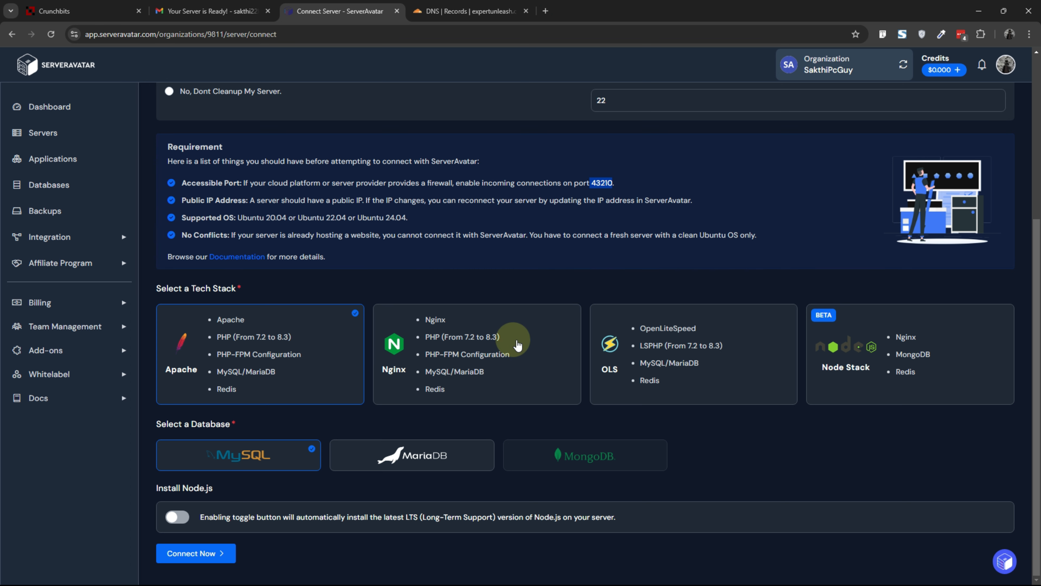
click(640, 328)
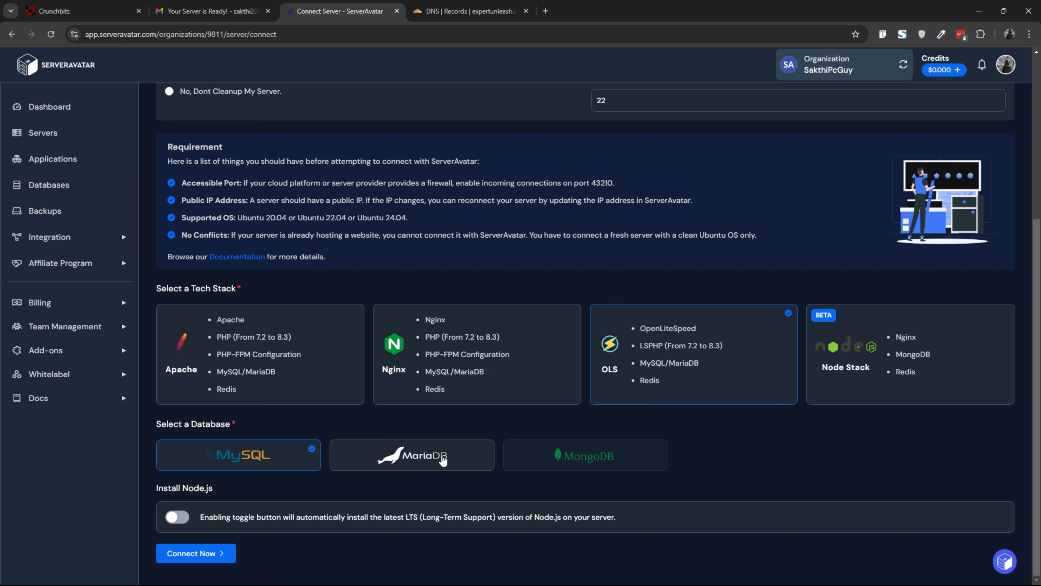
click(442, 459)
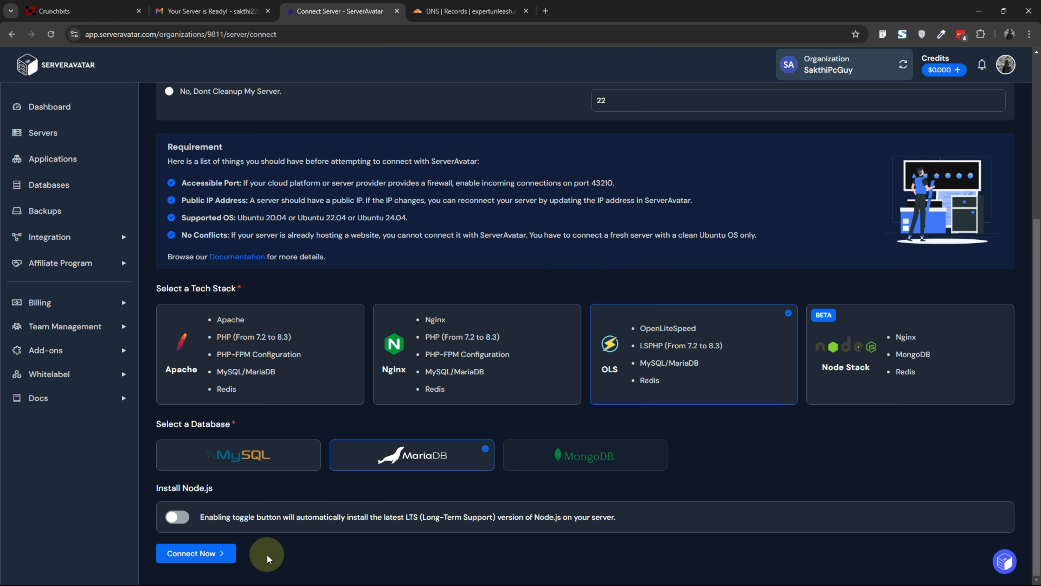
click(215, 559)
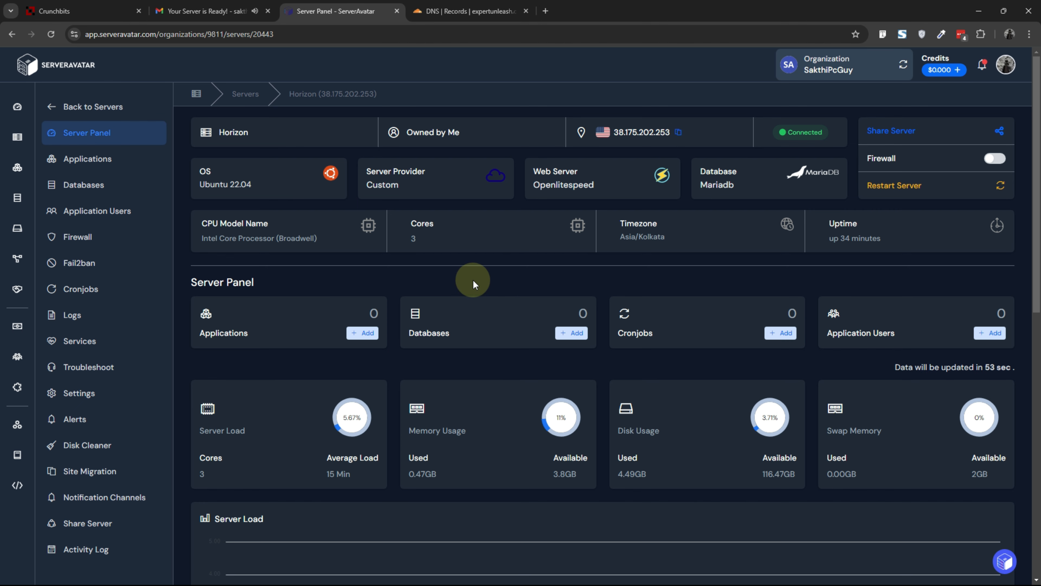
Step: Open the server's applications and start creating a new application named SampleApp
scroll(472, 263, down, 1)
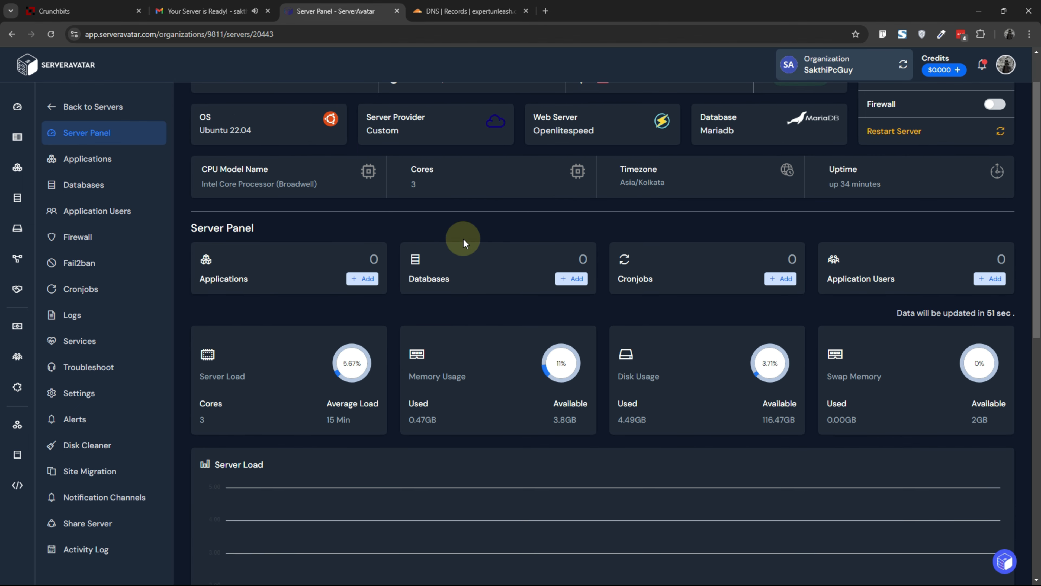
scroll(464, 239, up, 1)
scroll(463, 238, down, 10)
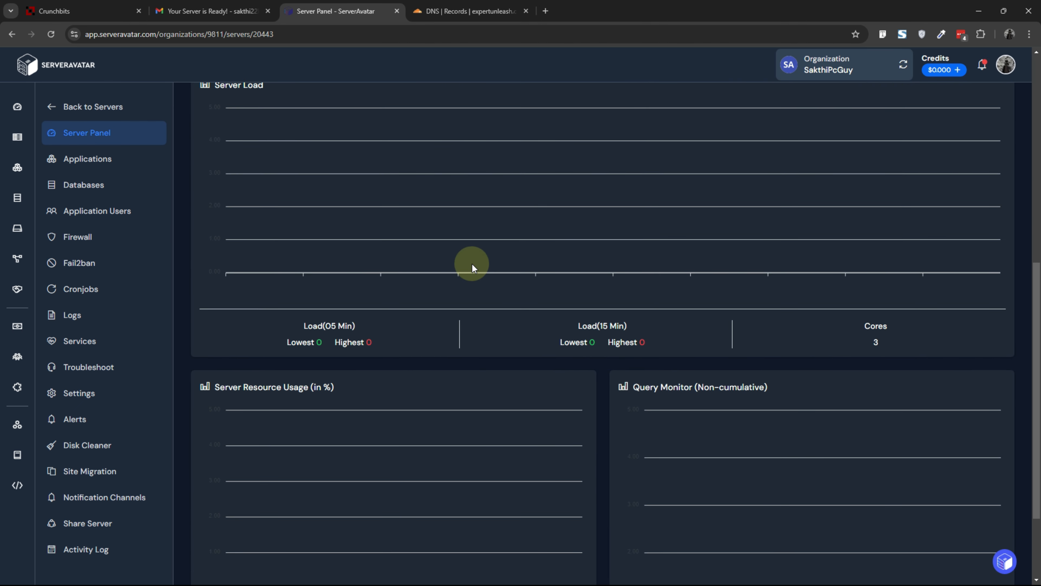
scroll(472, 262, down, 1)
scroll(472, 262, up, 6)
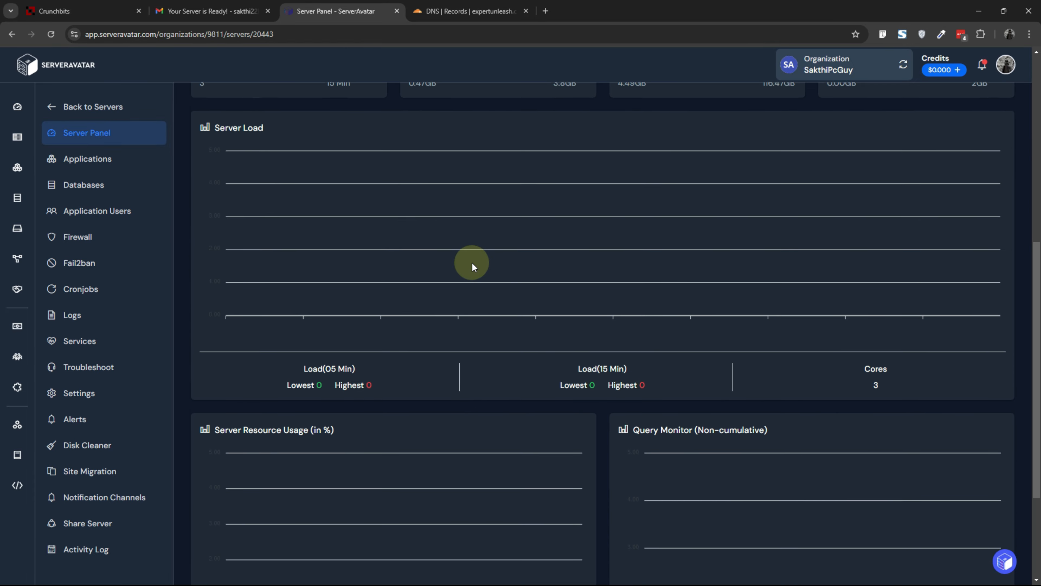
scroll(472, 262, up, 4)
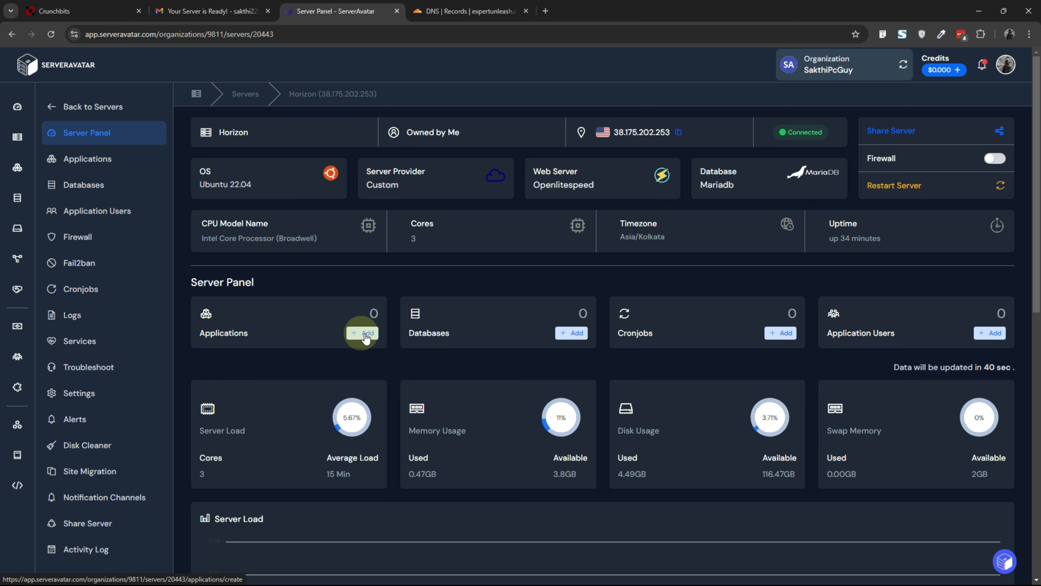
click(116, 162)
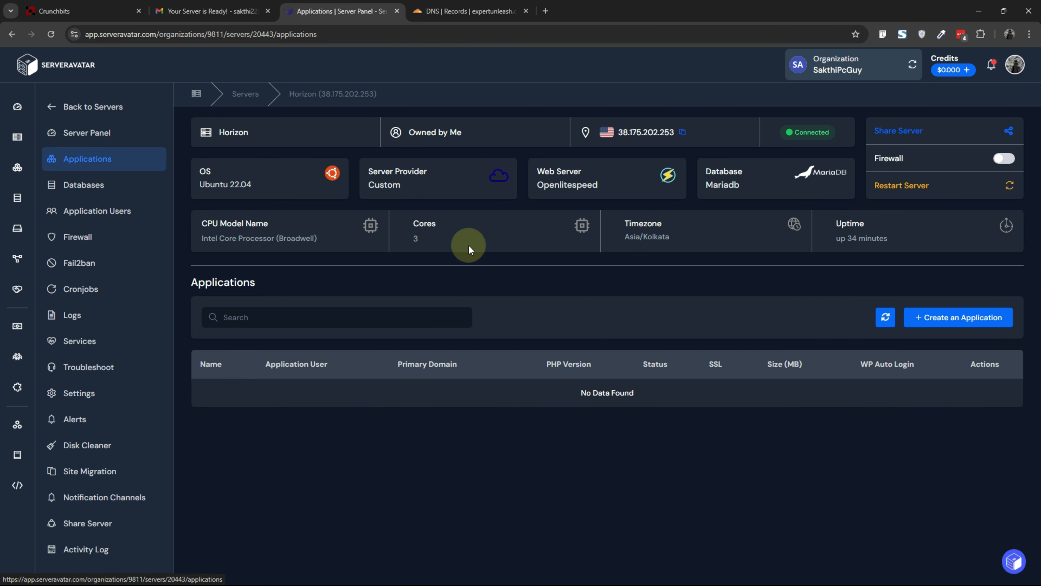
click(948, 326)
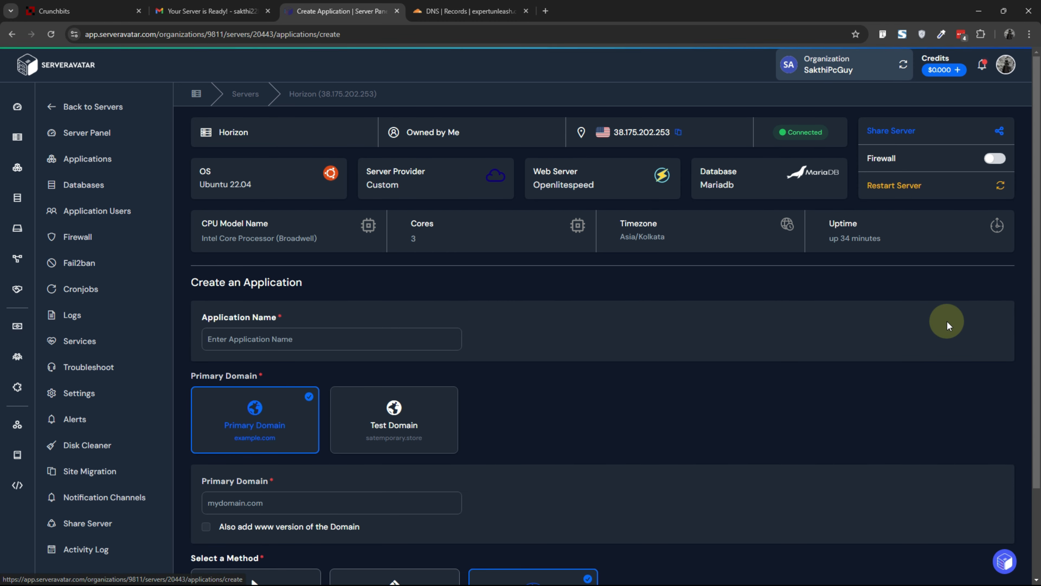
click(290, 334)
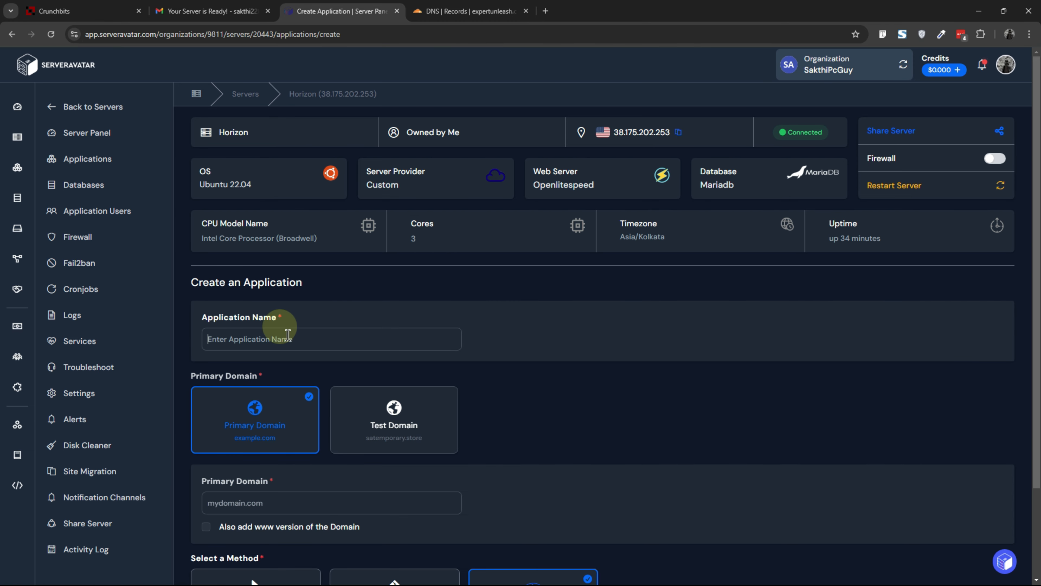
text(SampleApp)
Step: Set the primary domain to expertunleash.com and choose the One Click method
scroll(288, 335, down, 3)
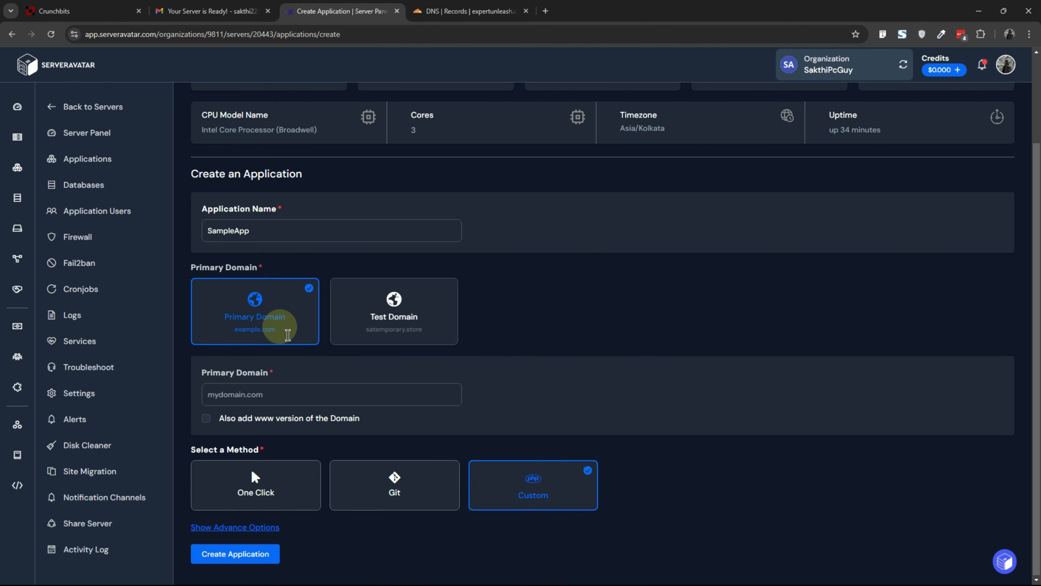
click(280, 391)
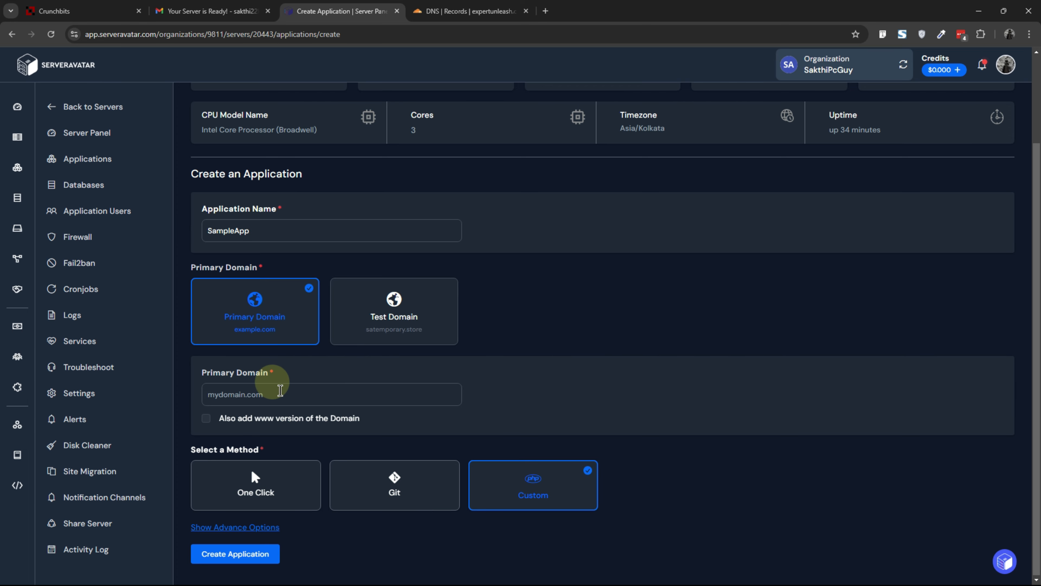
text(expertunleash.com)
scroll(303, 390, down, 1)
click(278, 471)
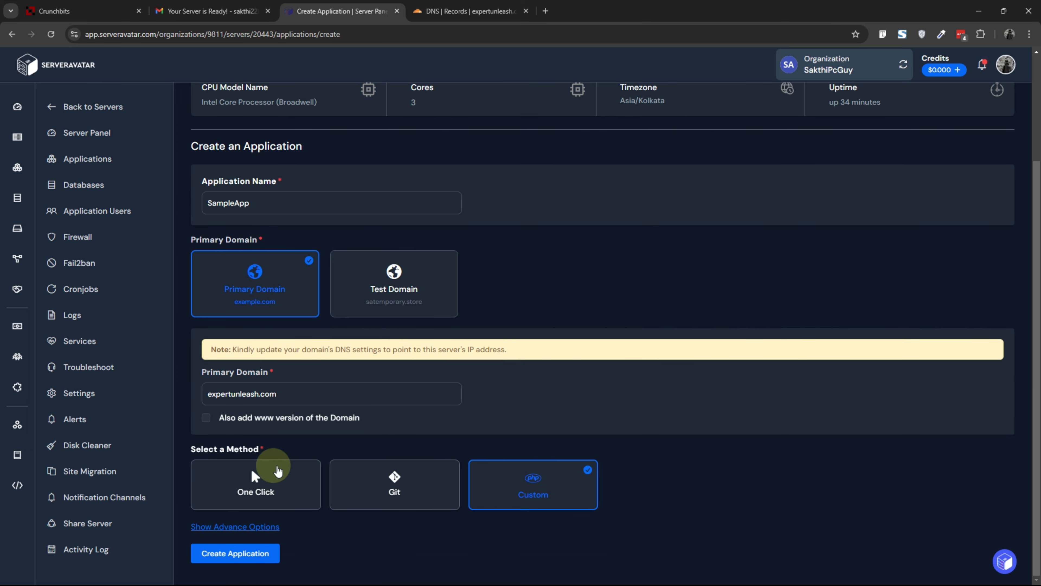
Step: Set the WordPress title to SampleApp and the site language to English (United States)
scroll(275, 475, down, 6)
click(264, 429)
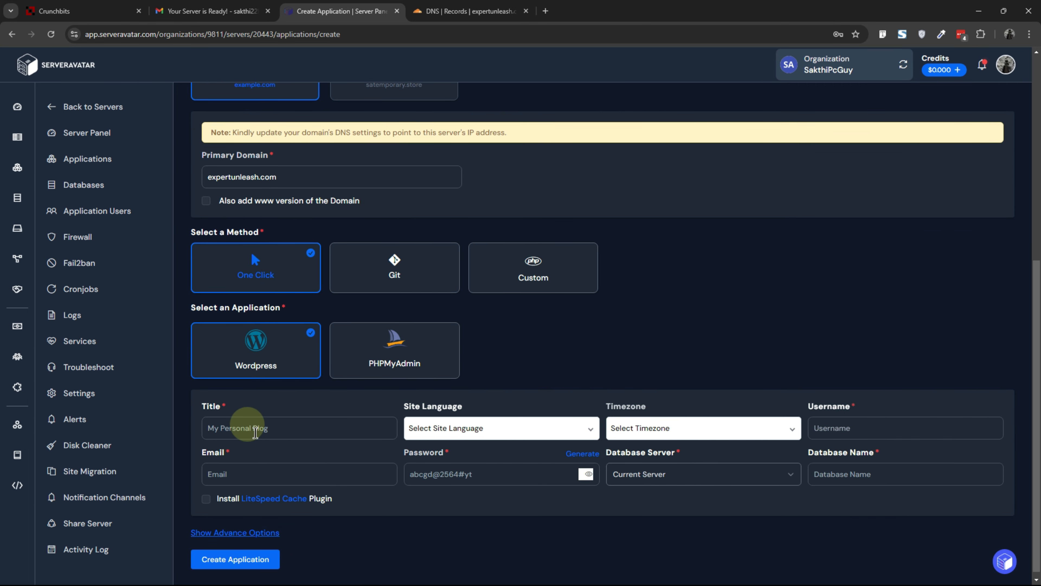
text(SampleApp)
click(514, 428)
text(engli)
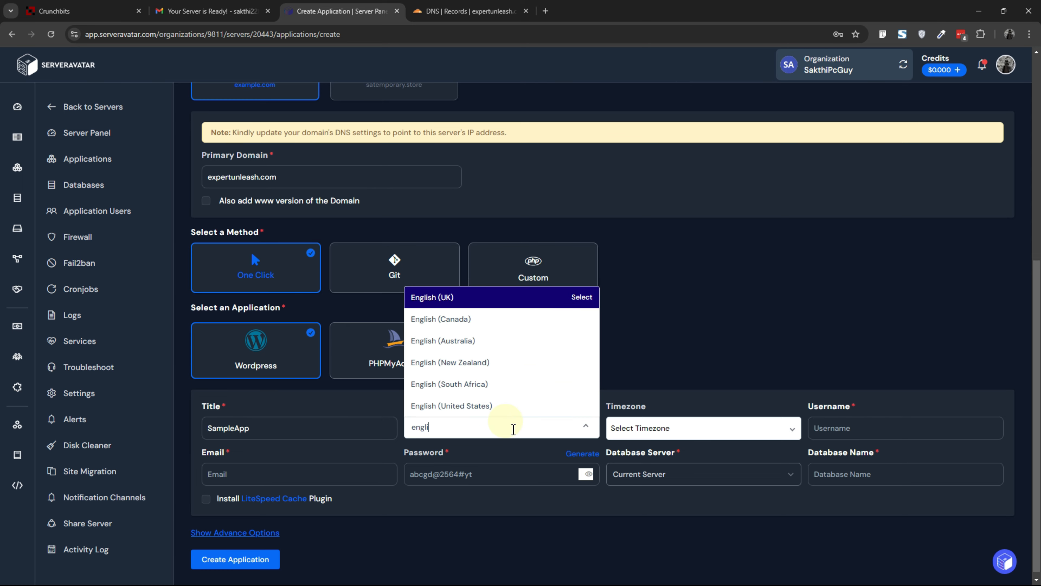
click(451, 405)
Step: Set the timezone to (UTC+05:30) Asia/Kolkata and enter the admin username
click(703, 428)
scroll(703, 328, up, 5)
click(697, 297)
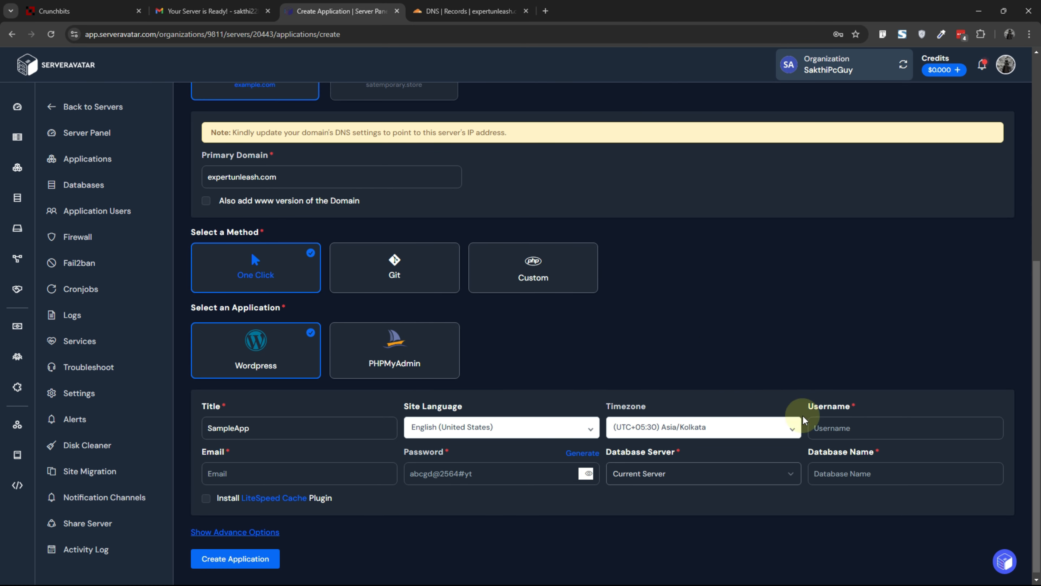
click(816, 426)
text(Sakthi)
Step: Fill in the admin's e-mail address and type the admin password
click(334, 468)
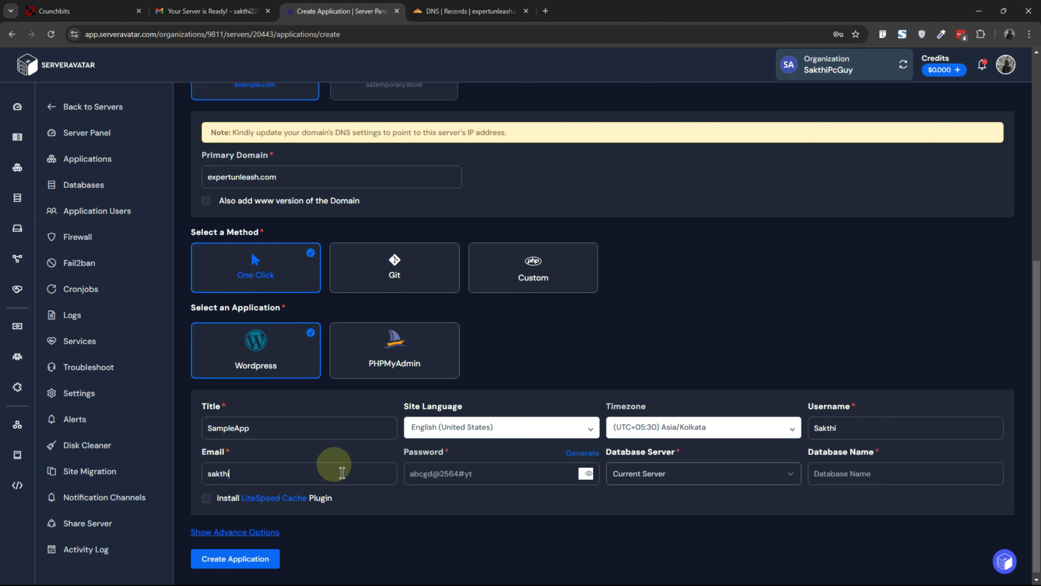
click(458, 473)
text(ab)
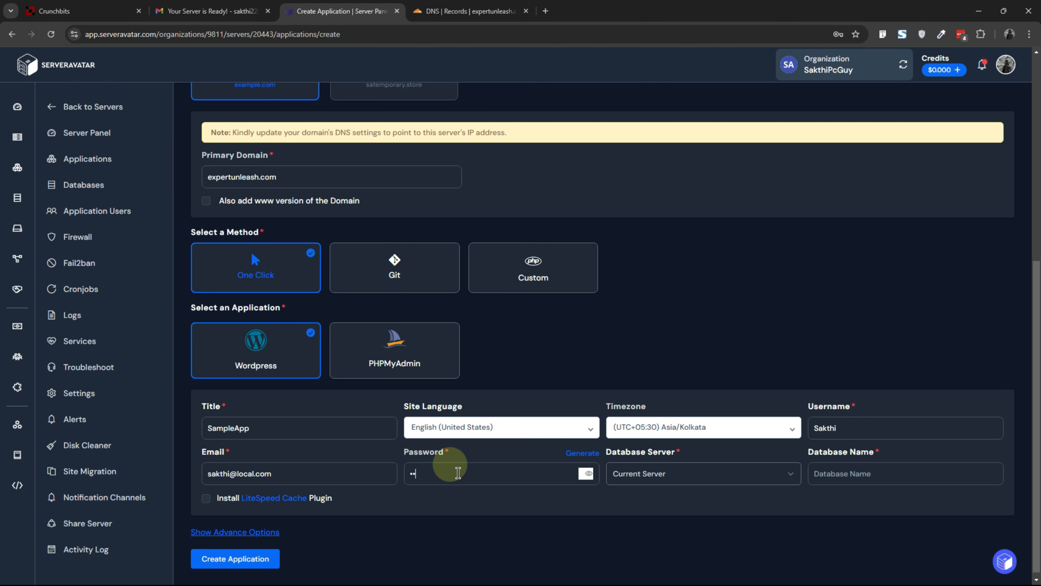
Step: Choose Current Server as database server, name the database sampleapp, and enable the LiteSpeed Cache plugin
click(654, 476)
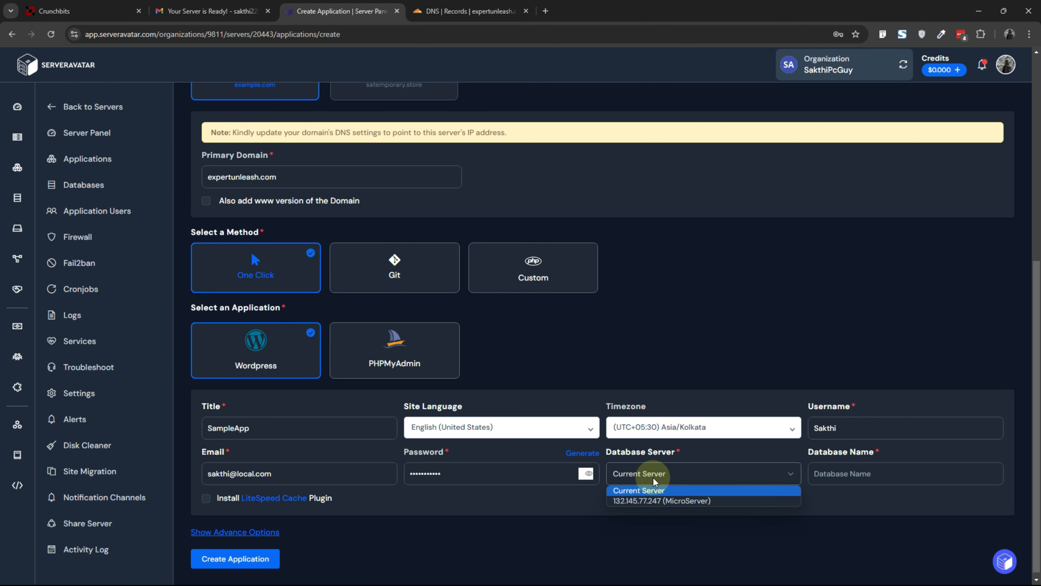
click(655, 490)
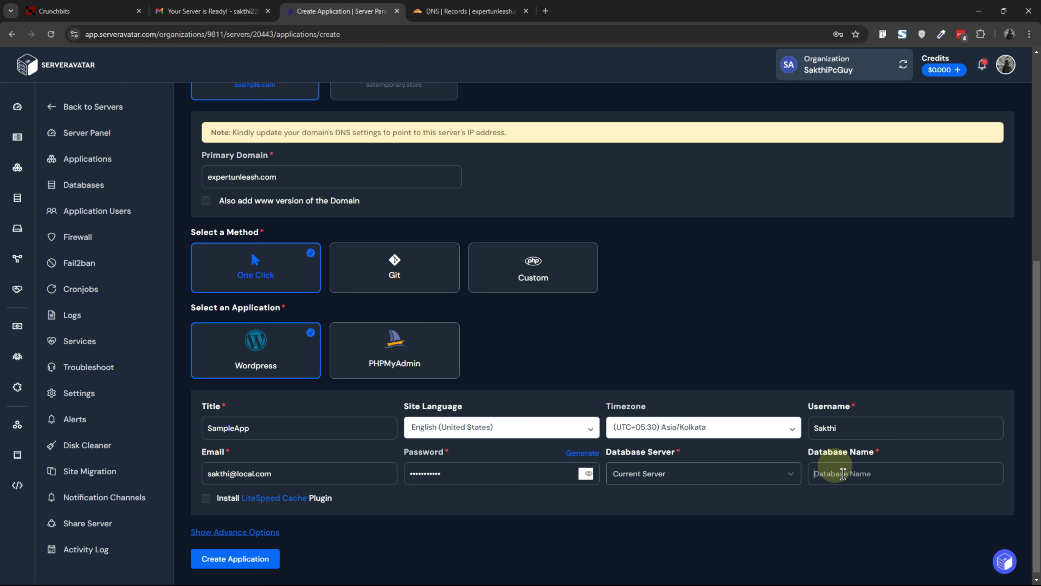
text(sampleapp)
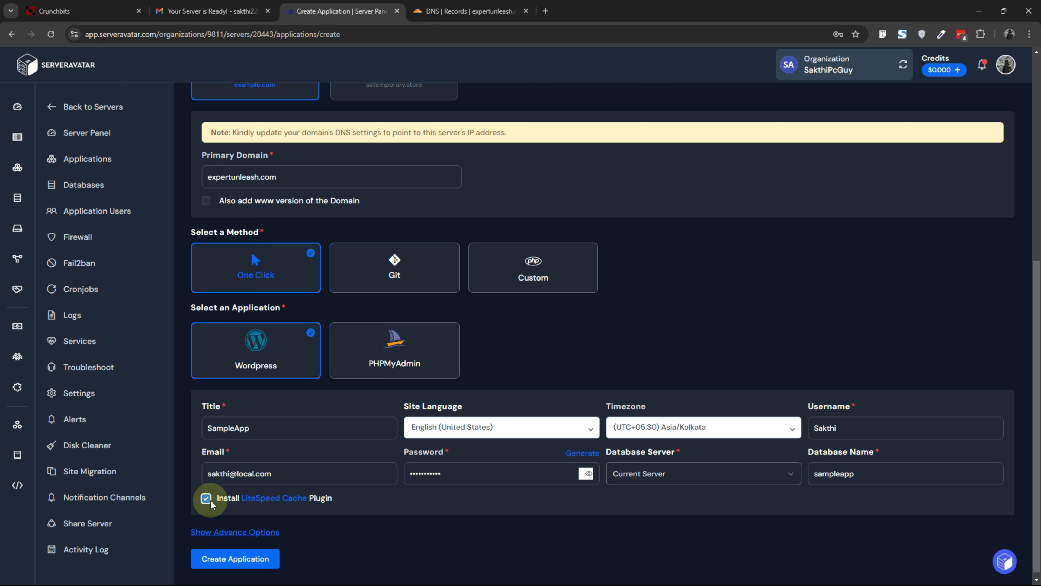
Step: Show the advanced options and set the new system user's username to sampleapp
click(238, 532)
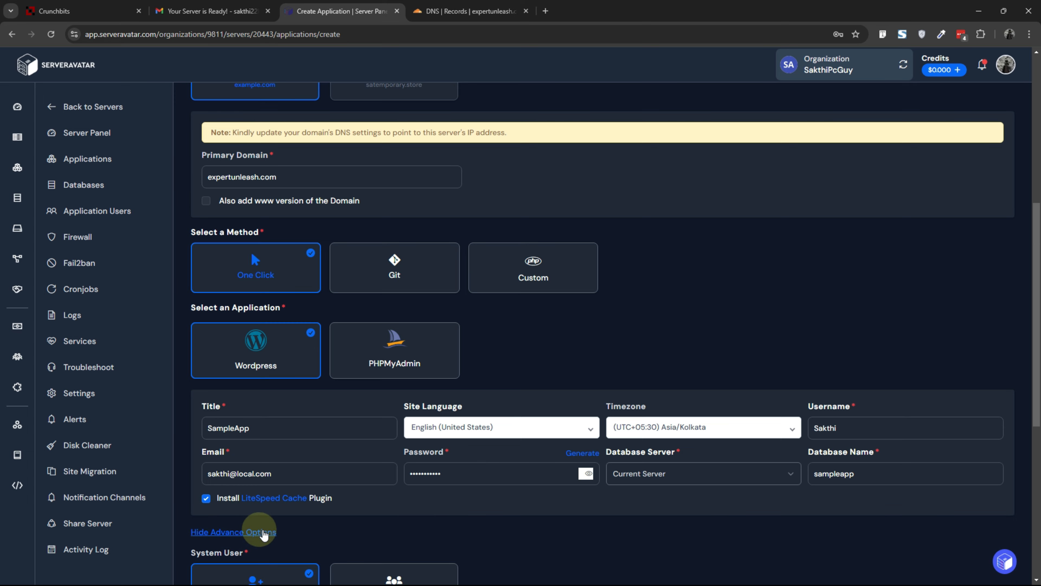
scroll(287, 513, down, 5)
scroll(313, 491, down, 1)
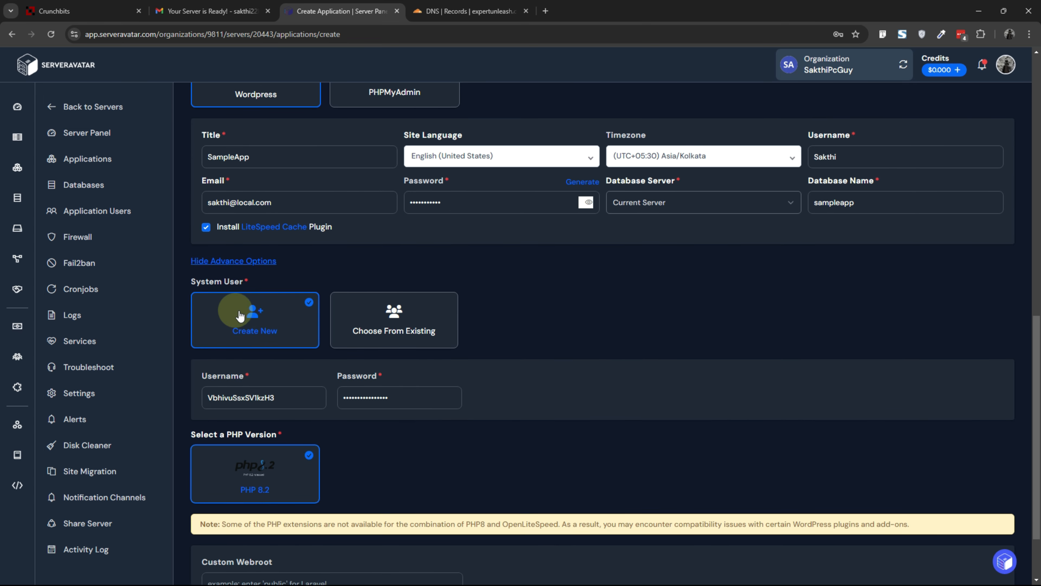
double_click(245, 398)
text(sampl)
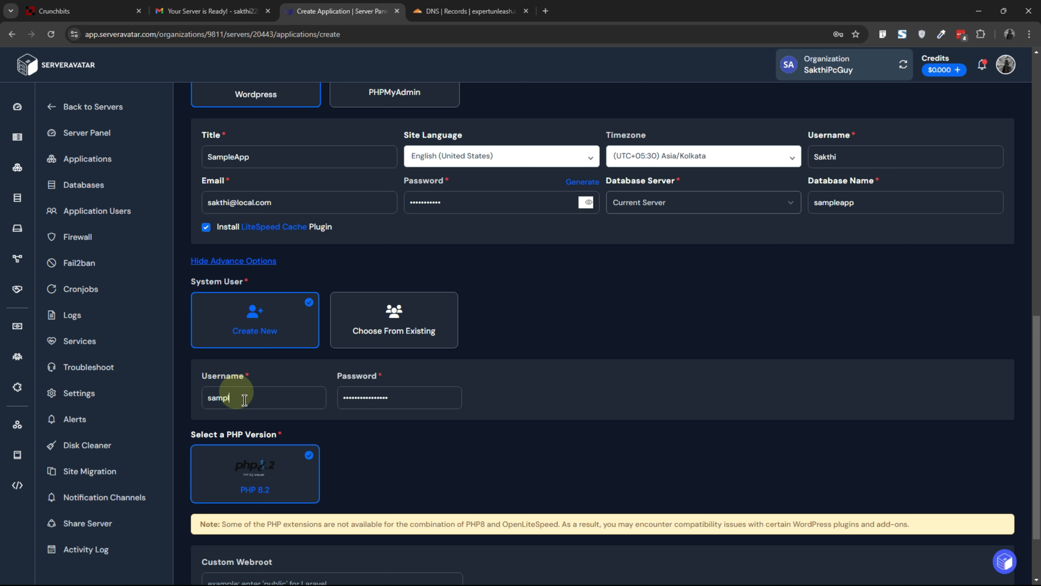
text(eapp)
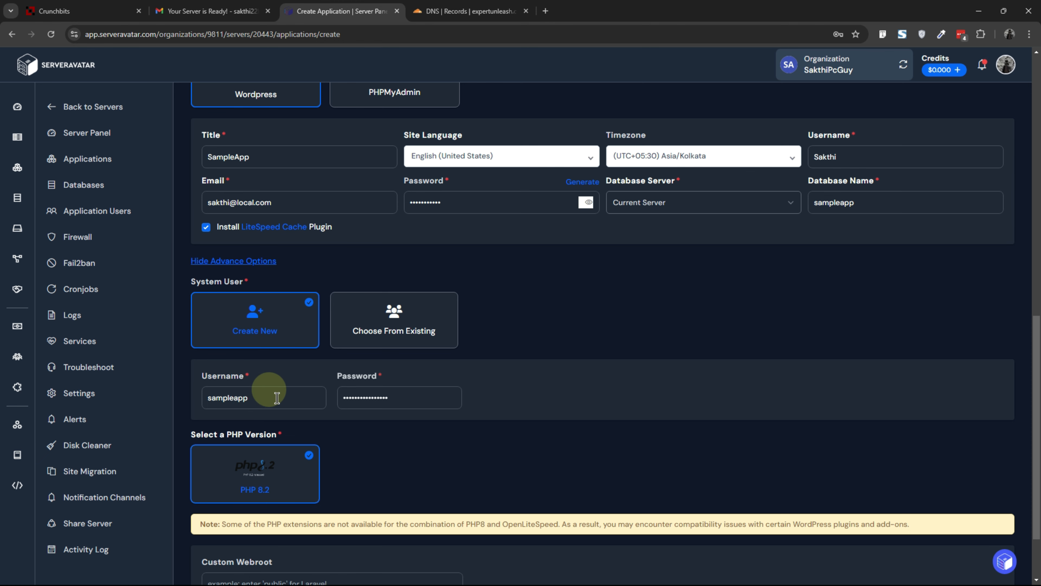
Step: Create the application with PHP 8.2 and the default webroot
scroll(299, 400, down, 2)
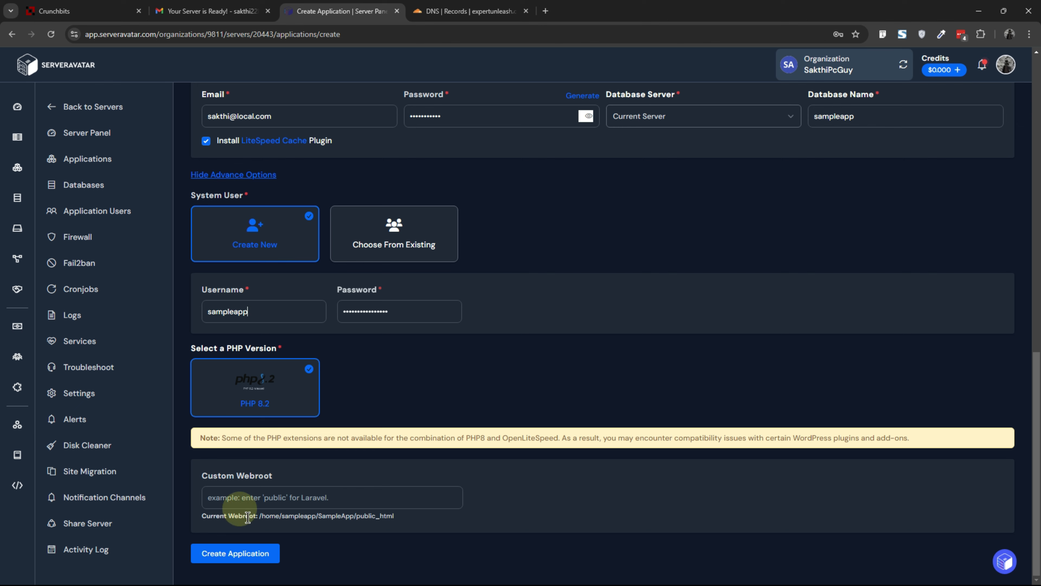
drag(258, 516, 387, 516)
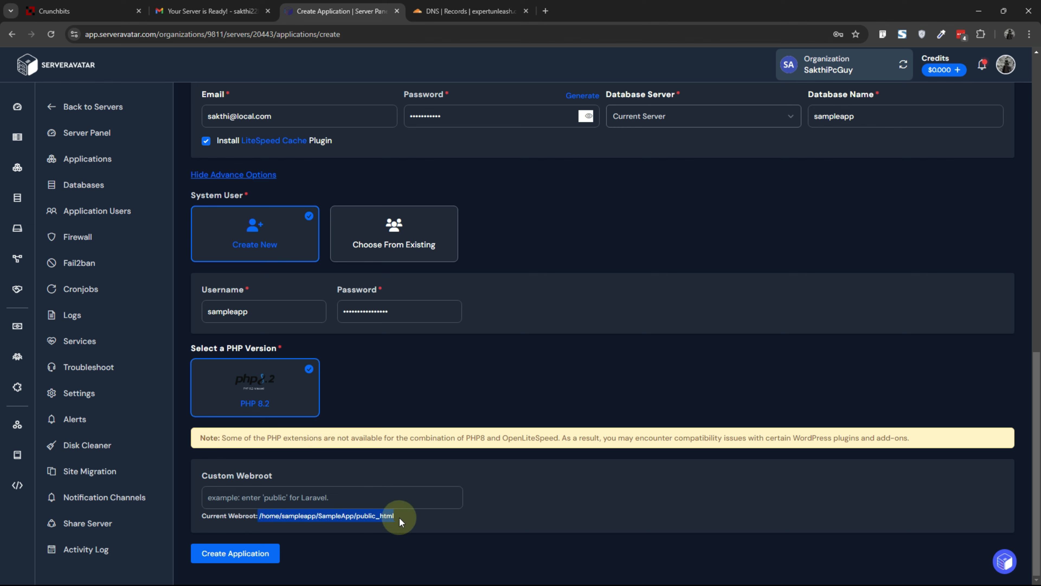
click(398, 517)
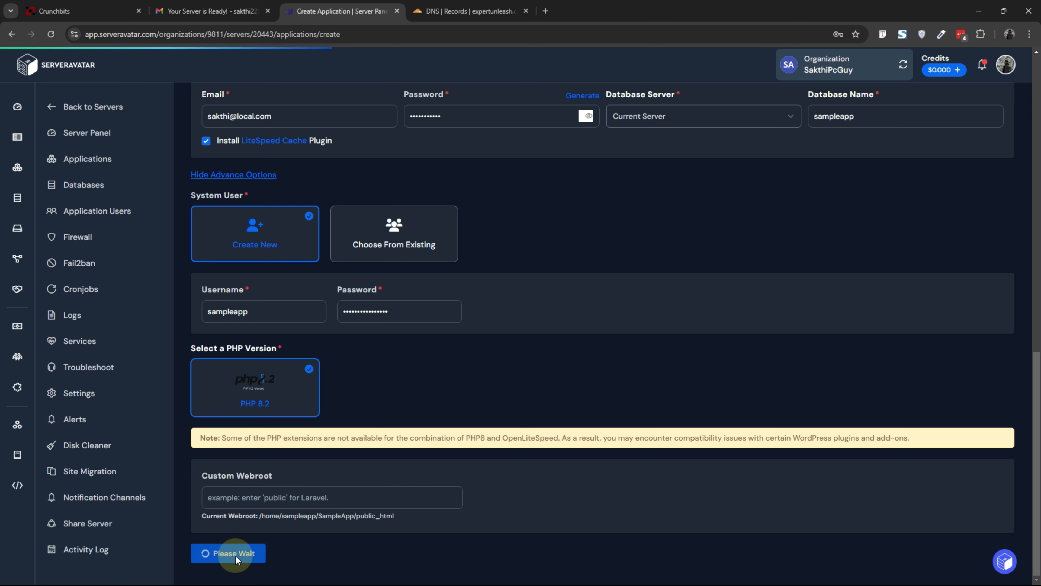
Step: Copy the server IP and, in Cloudflare, set the expertunleash.com A record's IPv4 address to 38.175.202.253
scroll(390, 293, up, 13)
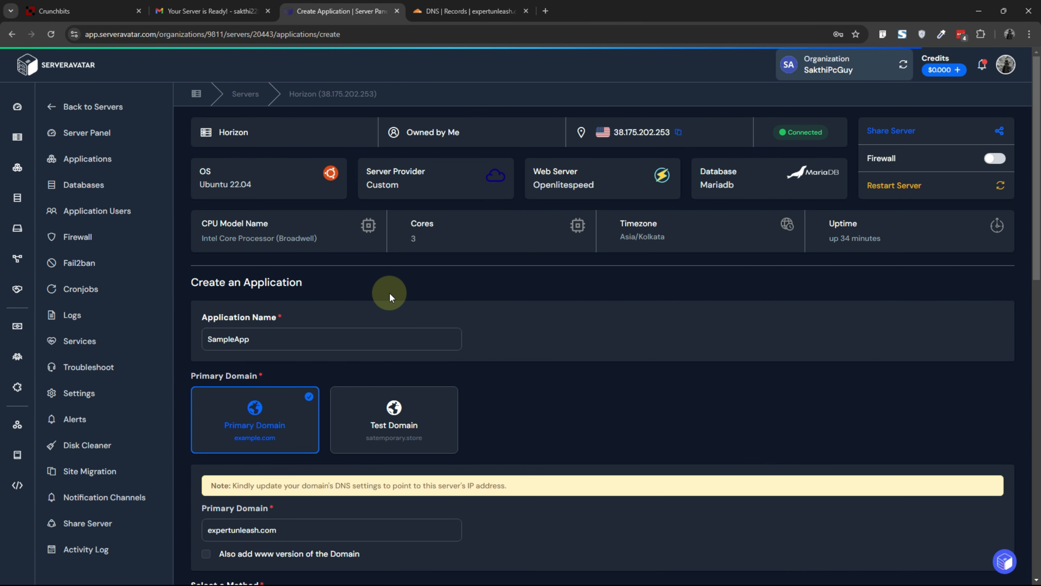
click(678, 133)
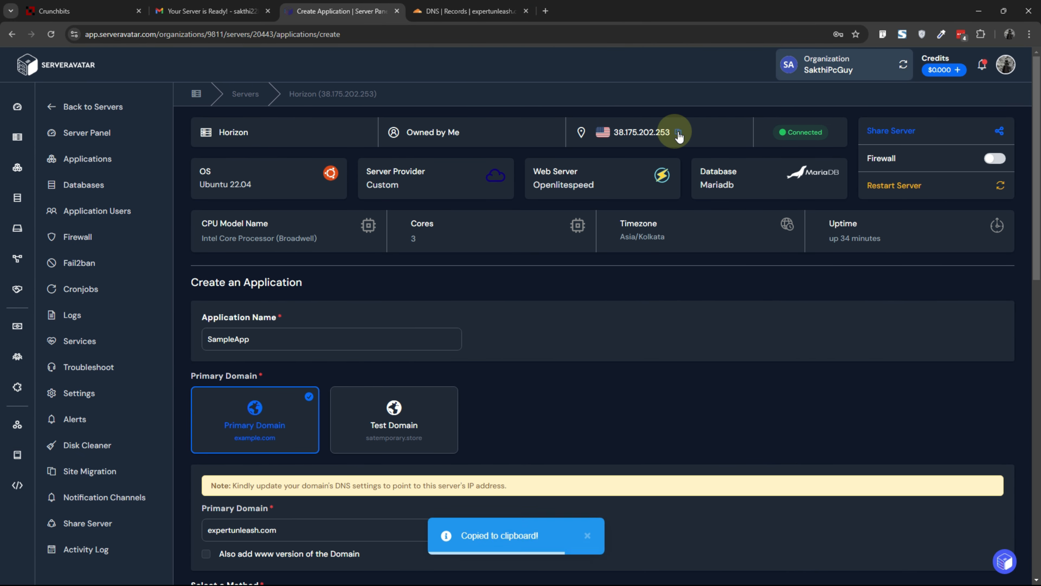
click(459, 12)
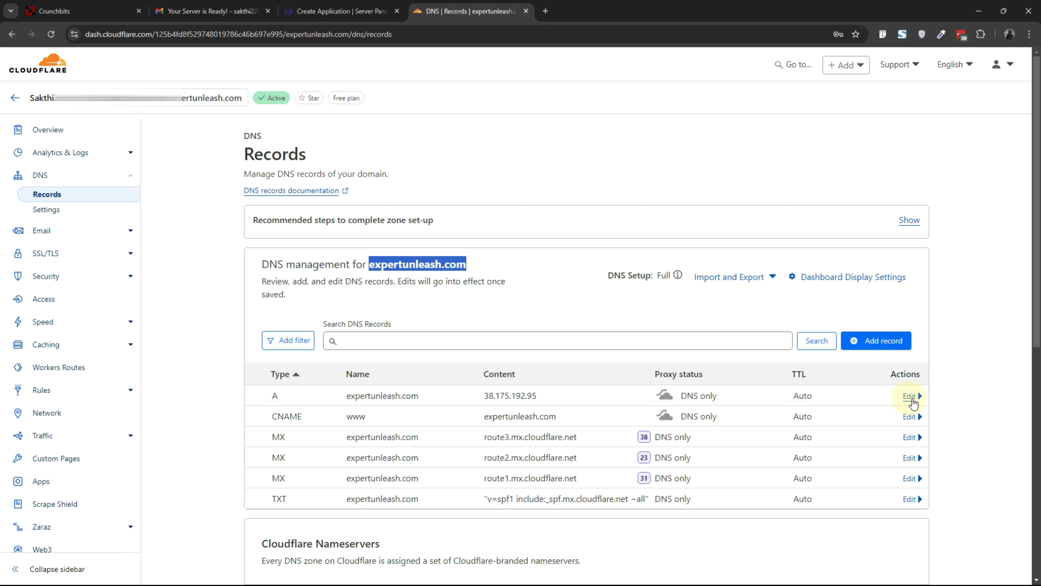
click(910, 396)
triple_click(549, 431)
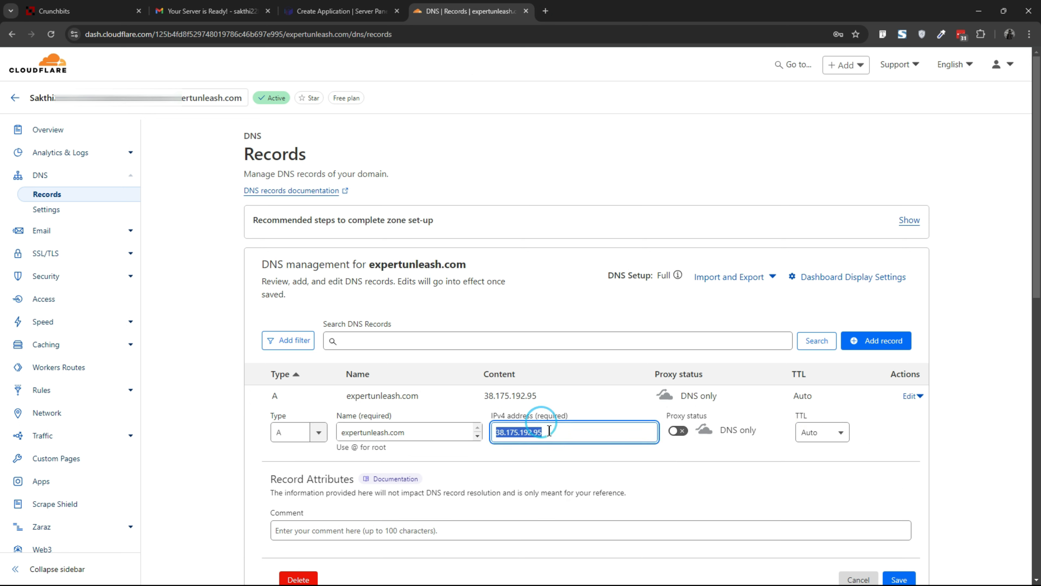
key(ctrl+v)
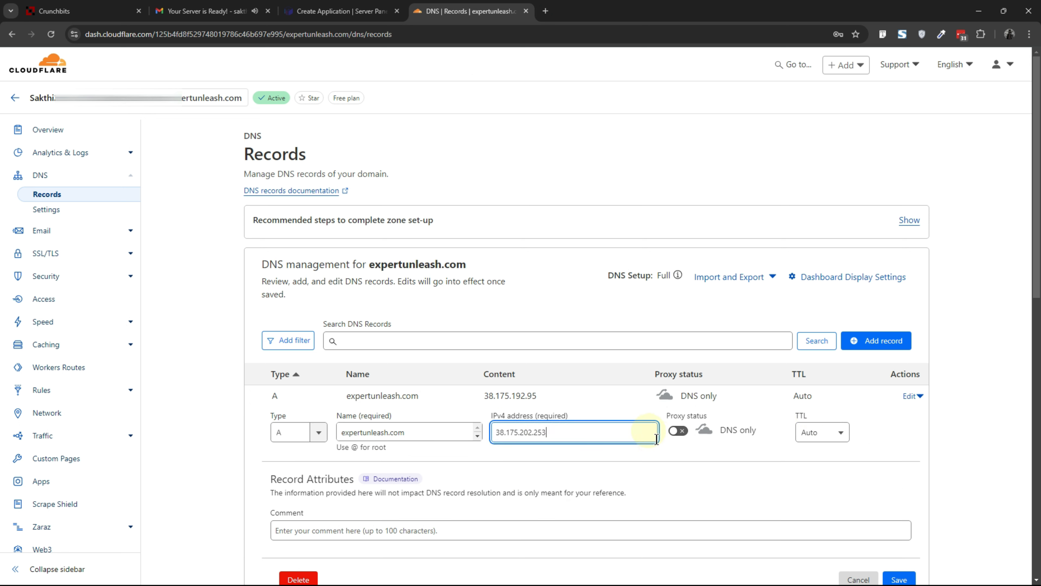
scroll(588, 446, down, 3)
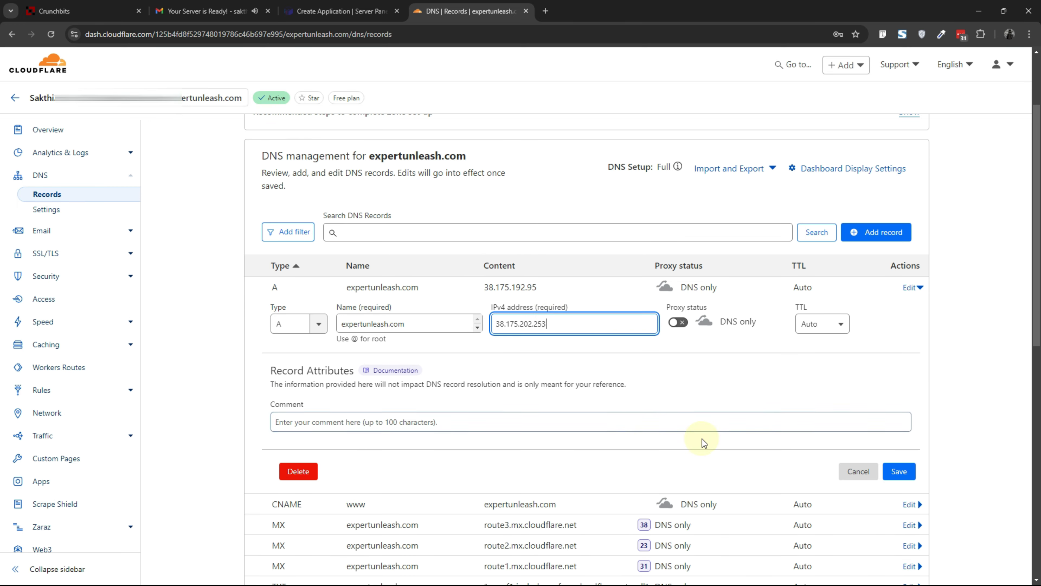
click(898, 469)
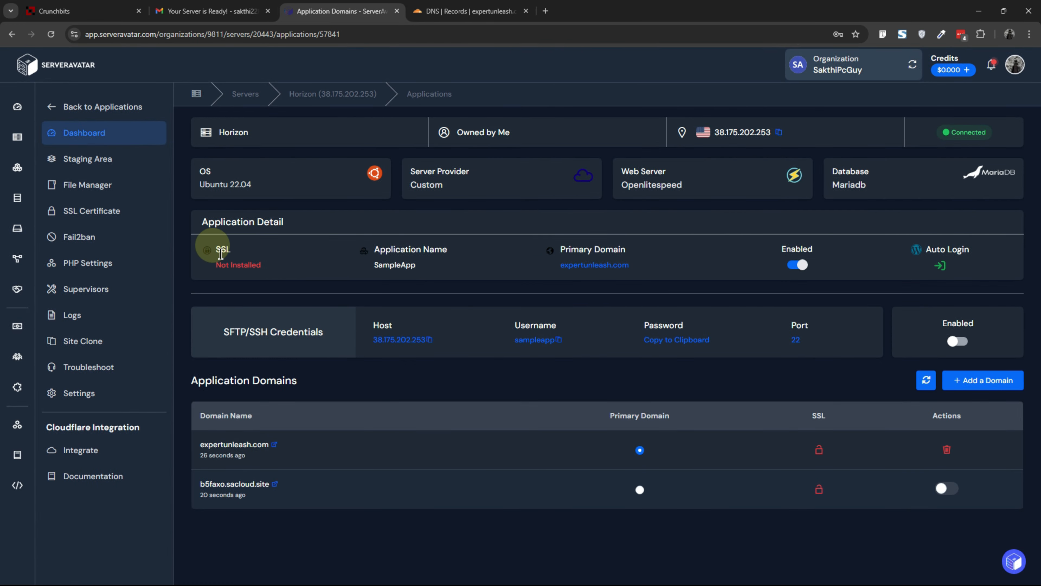
Step: Open the new application's SSL Certificate page
click(93, 217)
scroll(323, 312, down, 1)
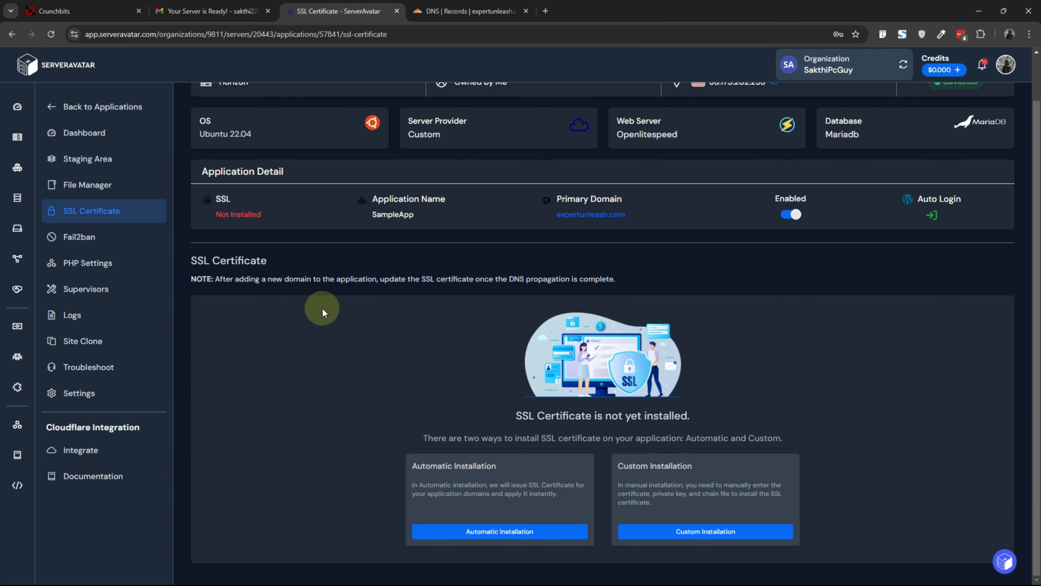
Step: Pause Cloudflare for expertunleash.com from the domain overview and return to the server panel
click(468, 11)
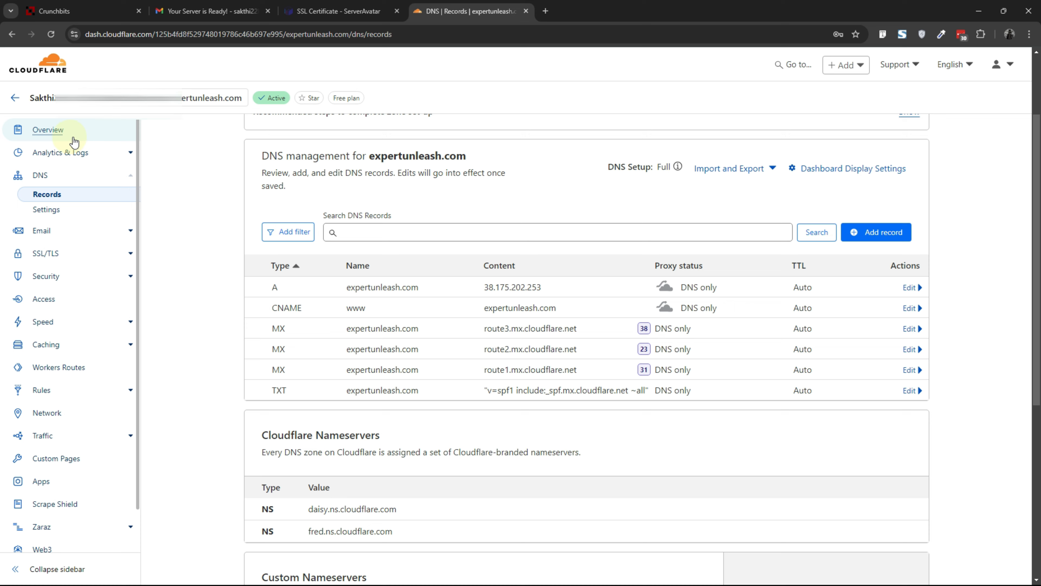
click(65, 134)
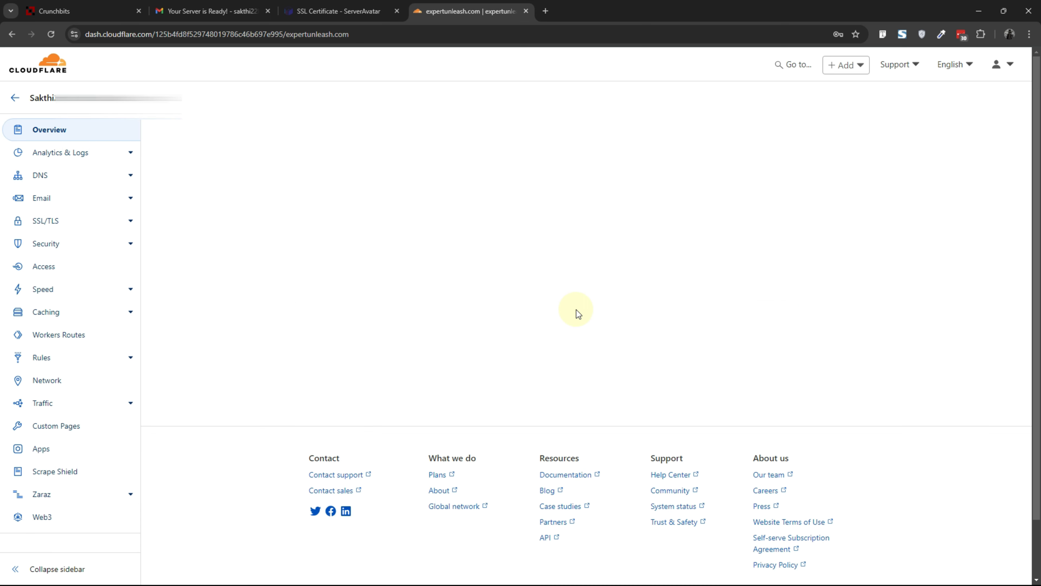
scroll(632, 338, down, 5)
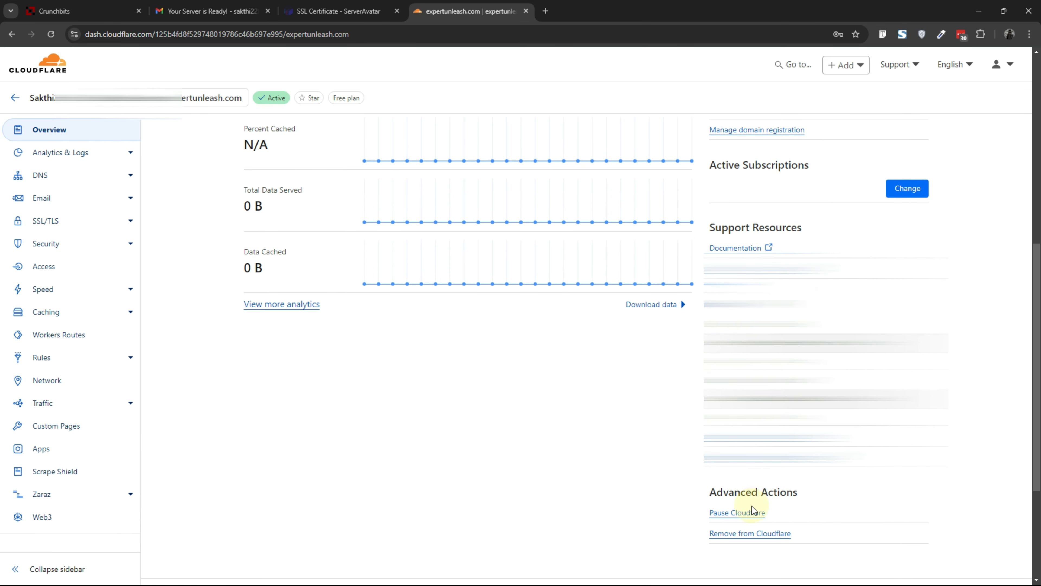
click(732, 516)
click(613, 395)
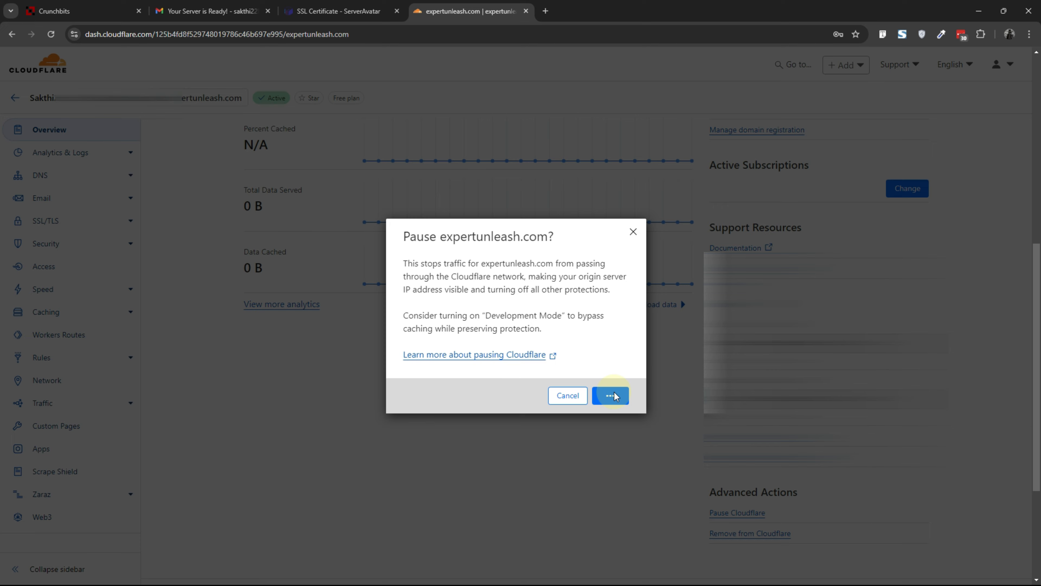
key(ctrl+shift+Tab)
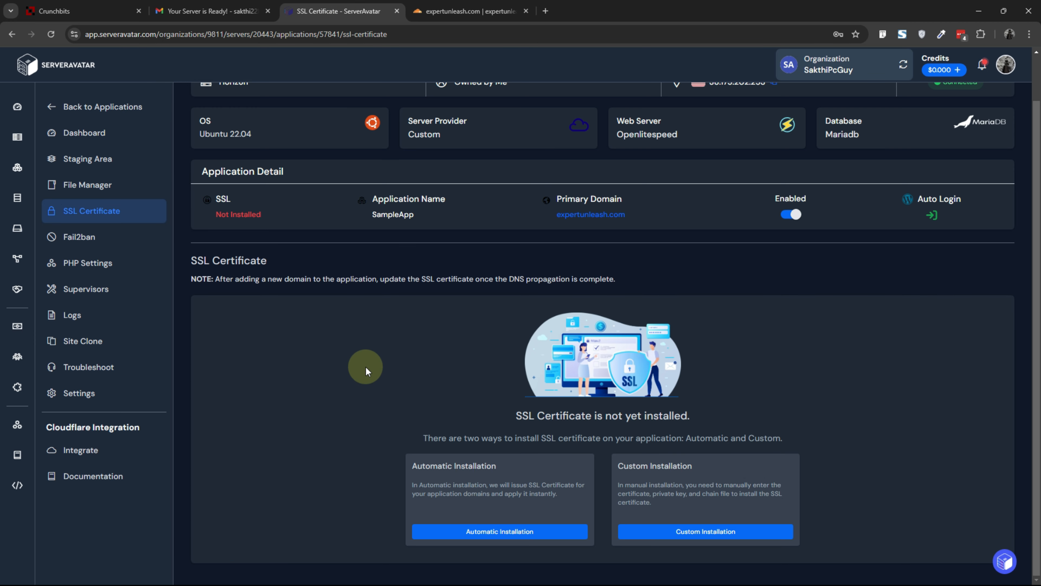
Step: Choose automatic SSL installation, verify the domains' DNS, and install the automatic SSL certificate
click(456, 533)
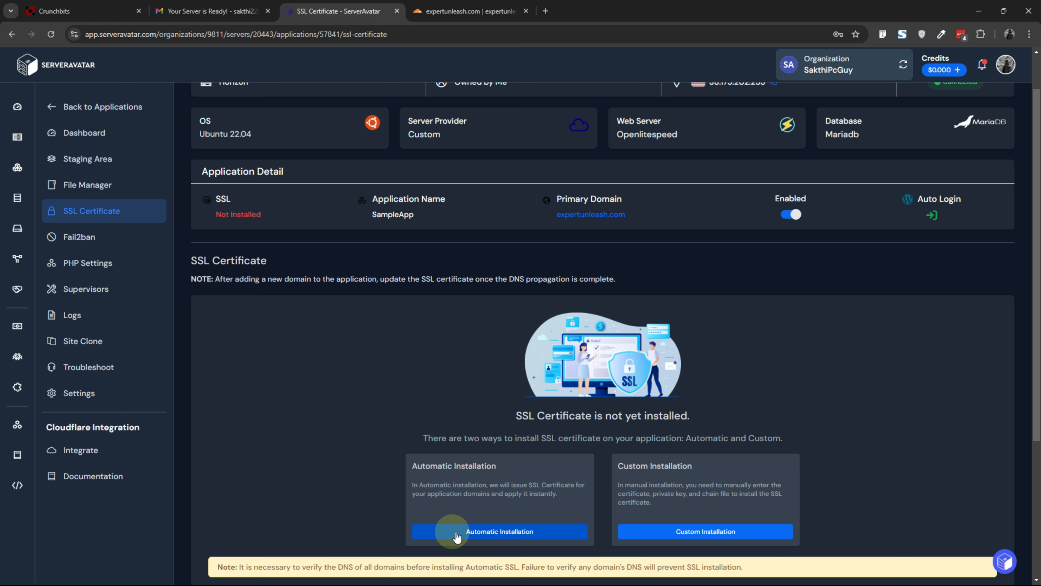
scroll(397, 400, down, 5)
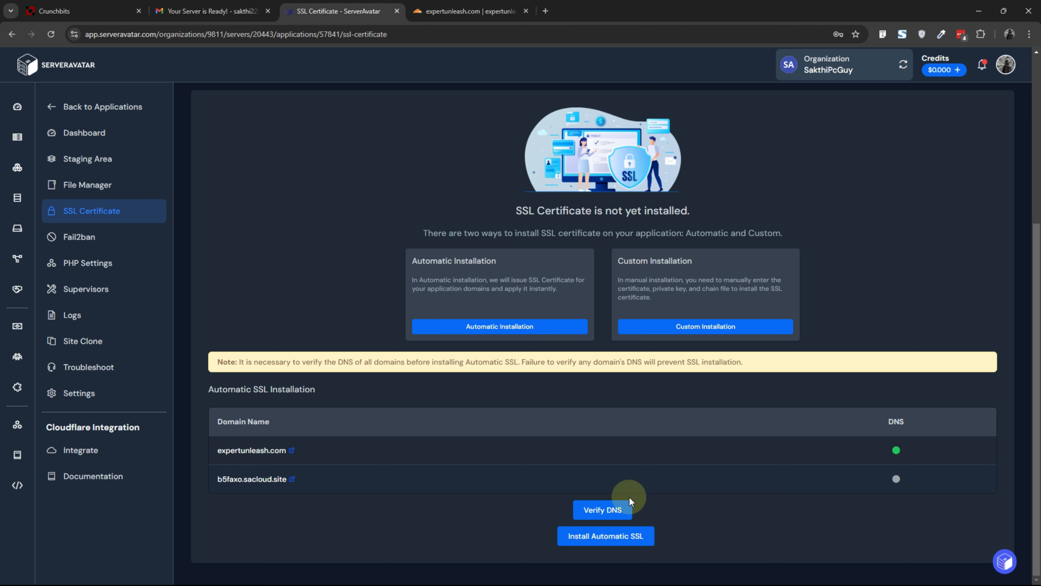
click(613, 509)
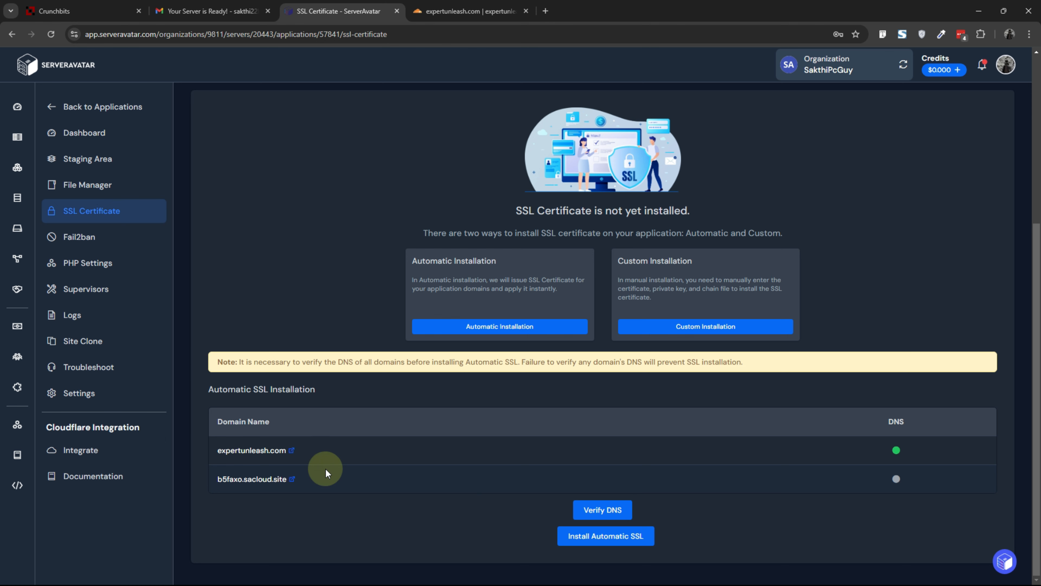
click(896, 447)
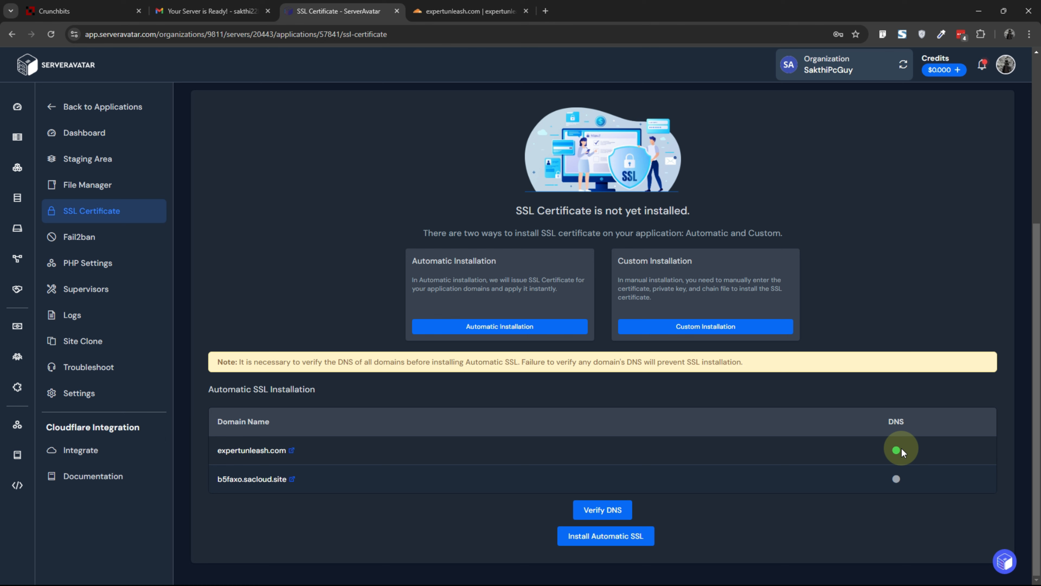
click(603, 540)
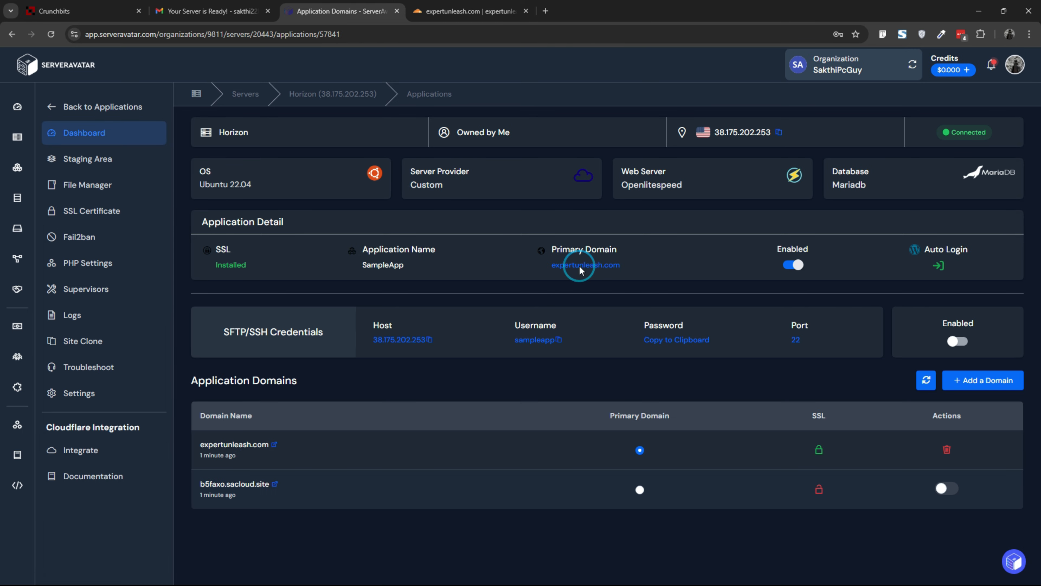
Step: Open the site at expertunleash.com, go to /wp-admin, and log in to the WordPress dashboard
click(580, 265)
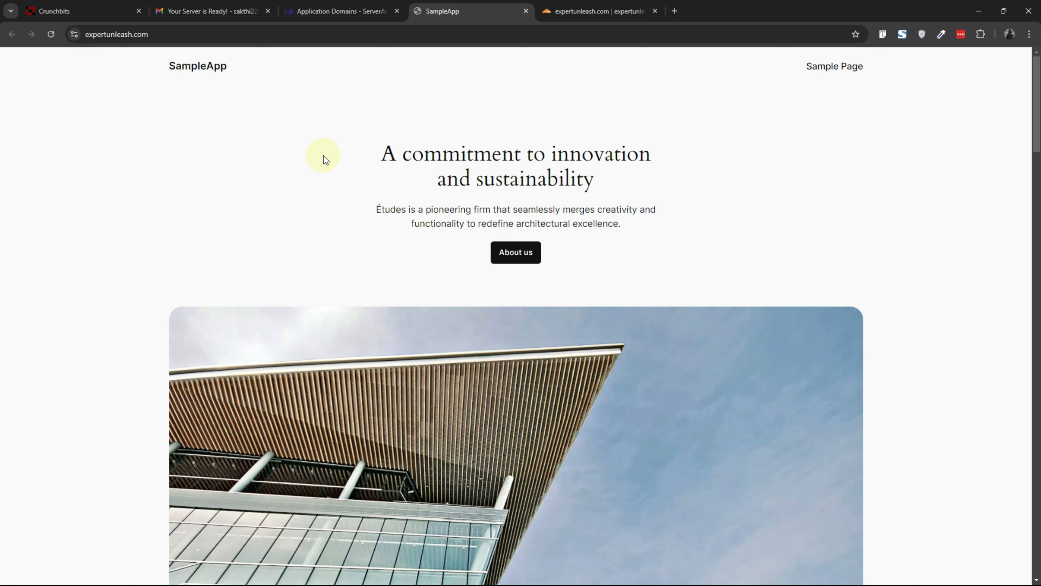
click(279, 31)
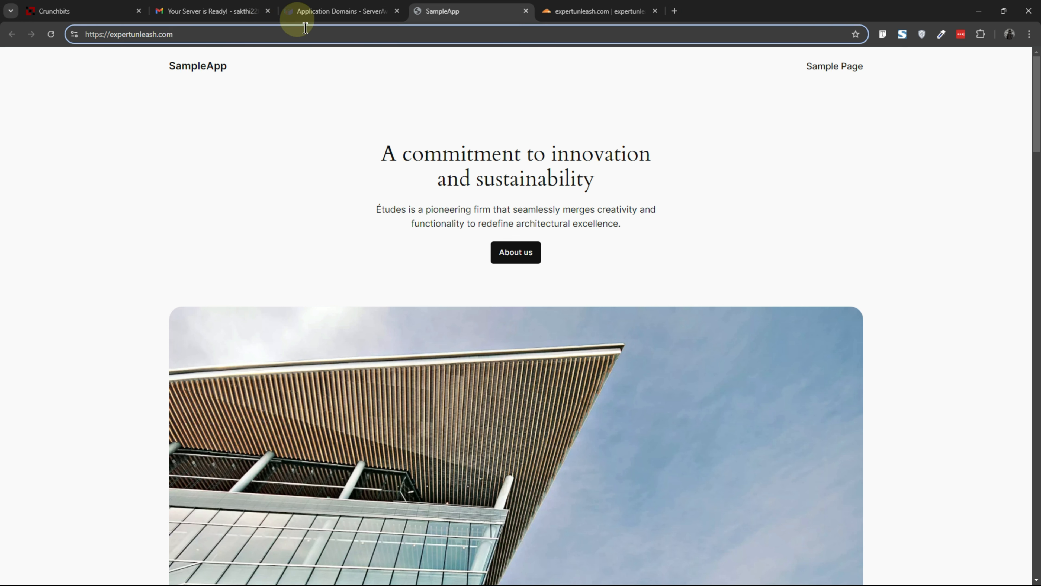
text(/wp-admin)
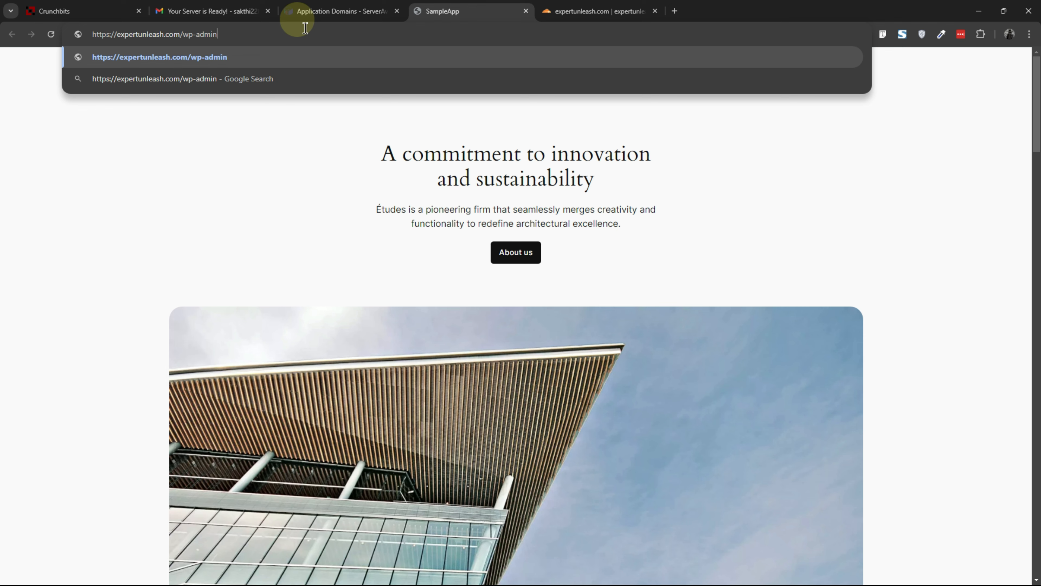
key(Return)
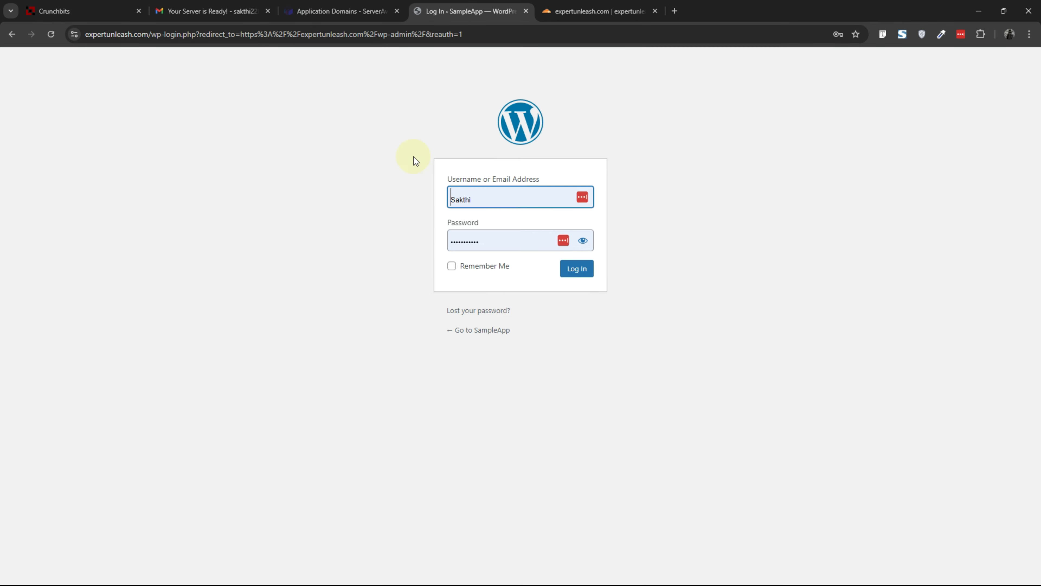
click(578, 270)
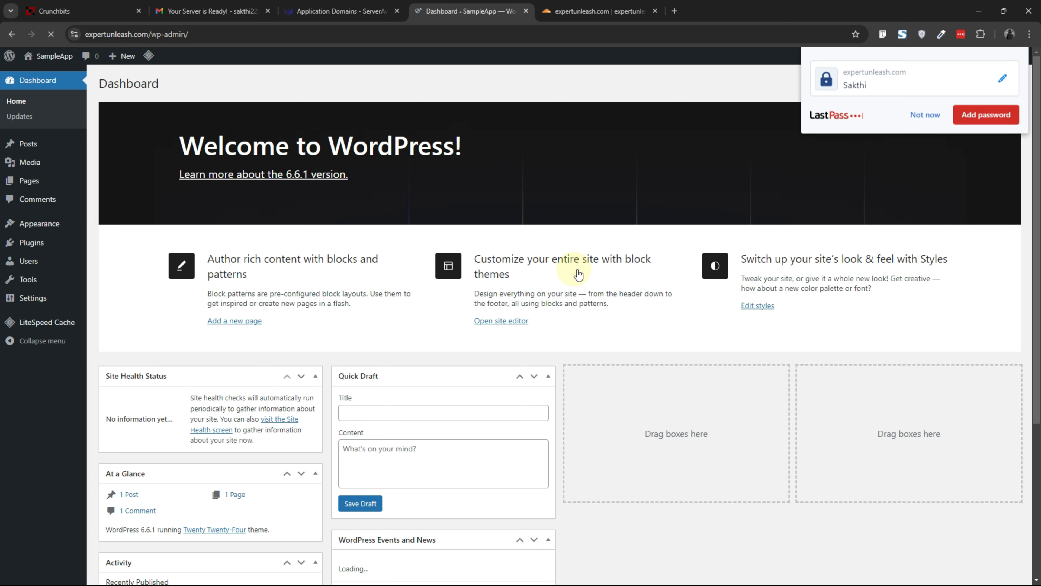
click(49, 302)
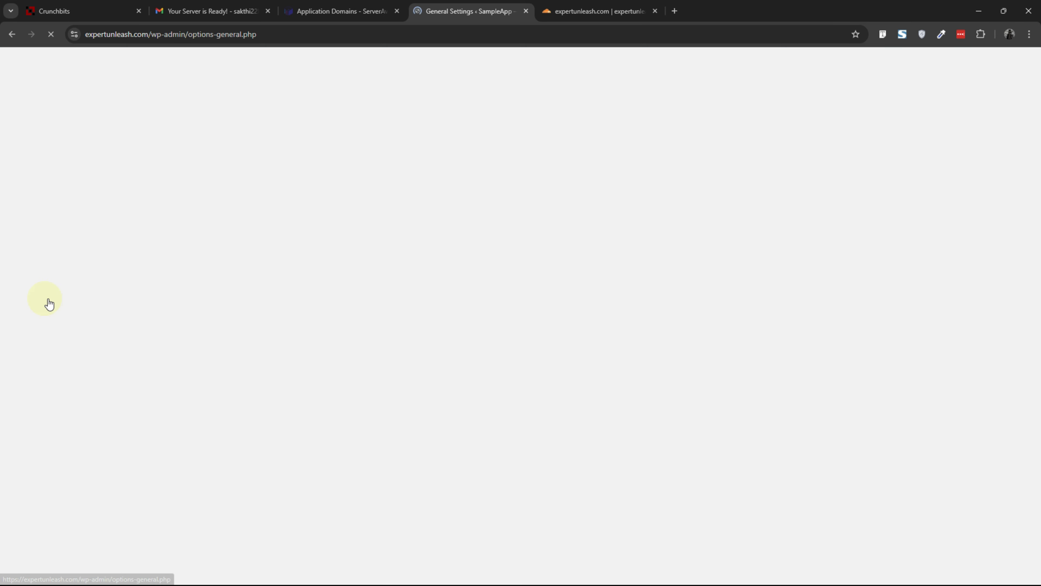
click(237, 245)
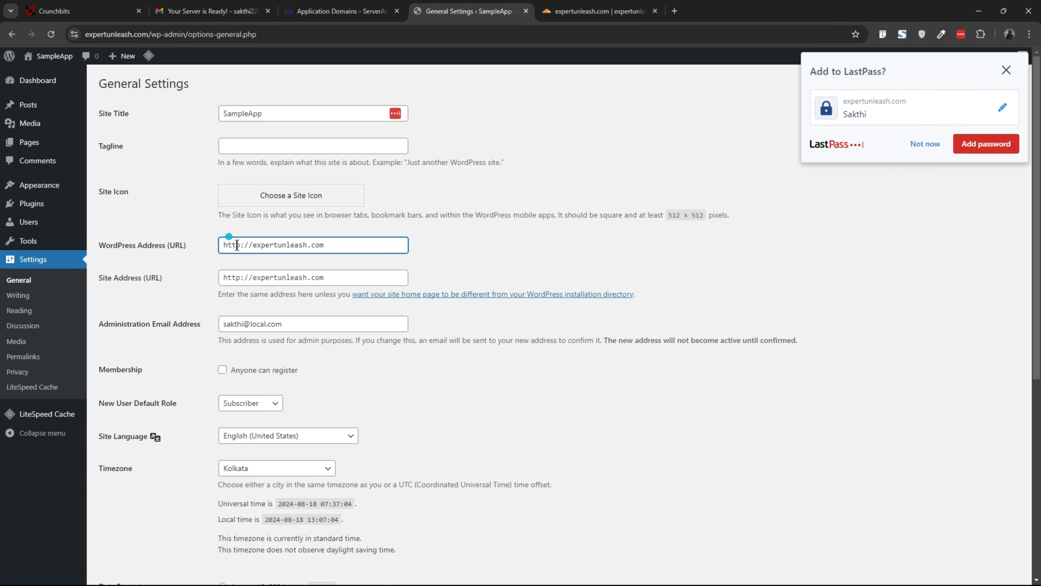
click(232, 278)
scroll(170, 402, down, 7)
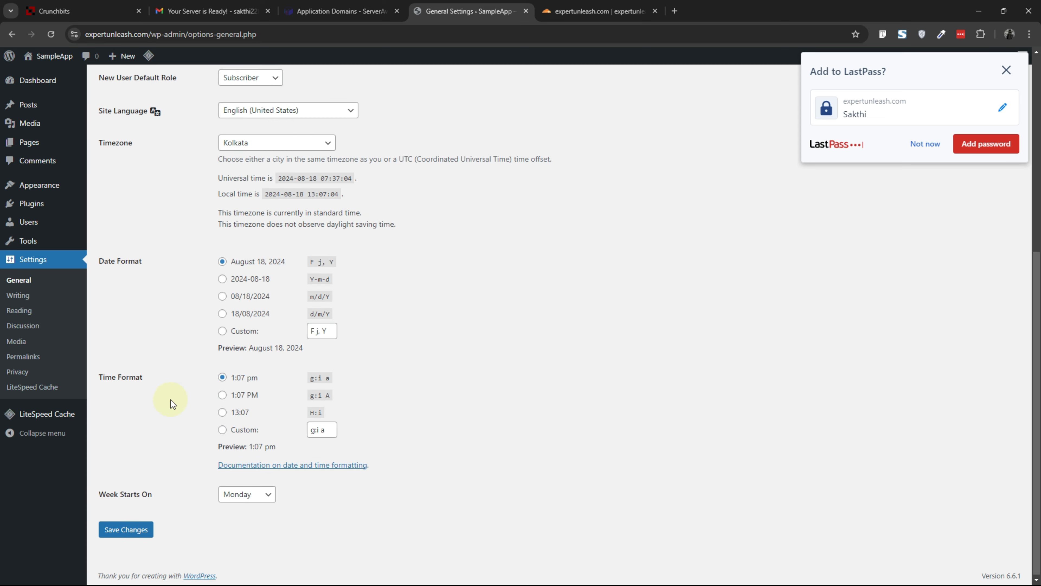
click(130, 528)
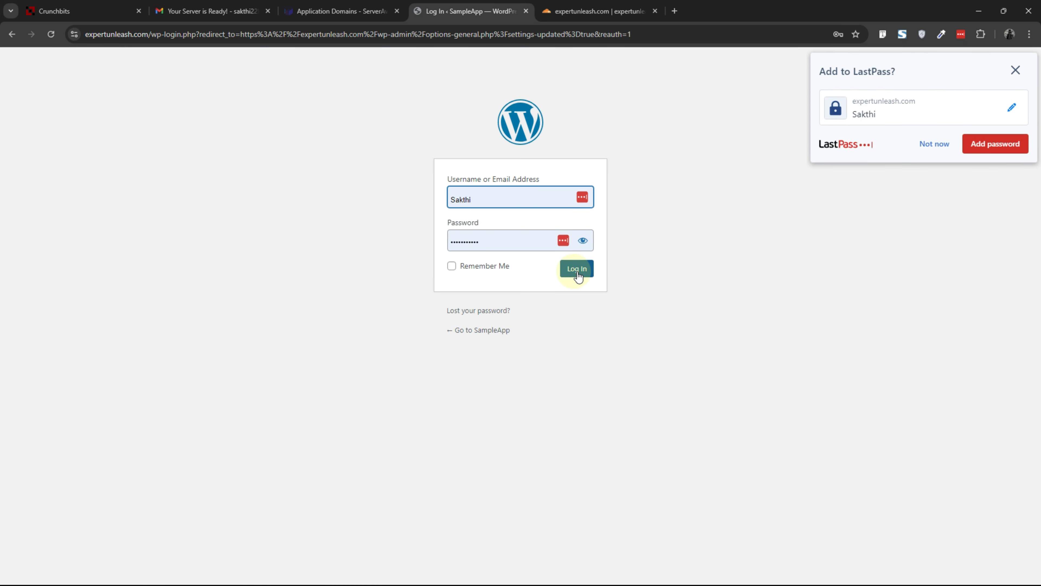
click(576, 270)
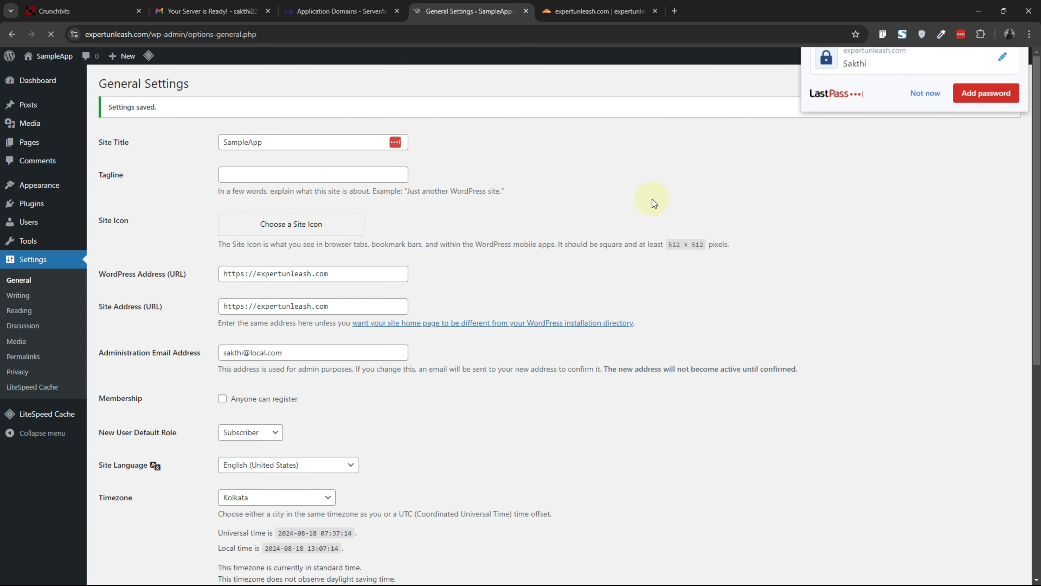
Step: Visit the live site and browse through the homepage, dismissing the password-saving prompt
click(52, 74)
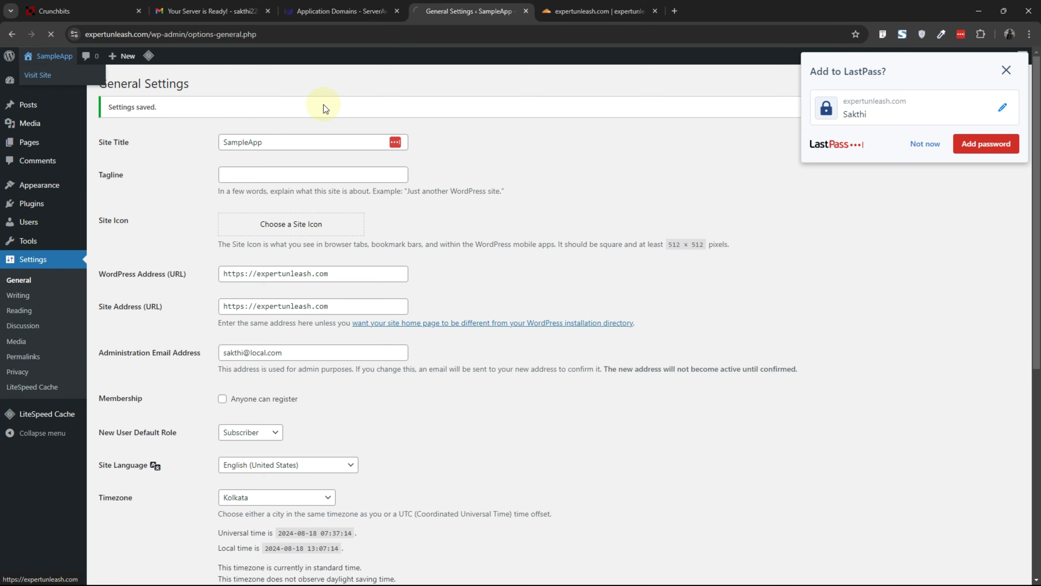
scroll(269, 199, down, 20)
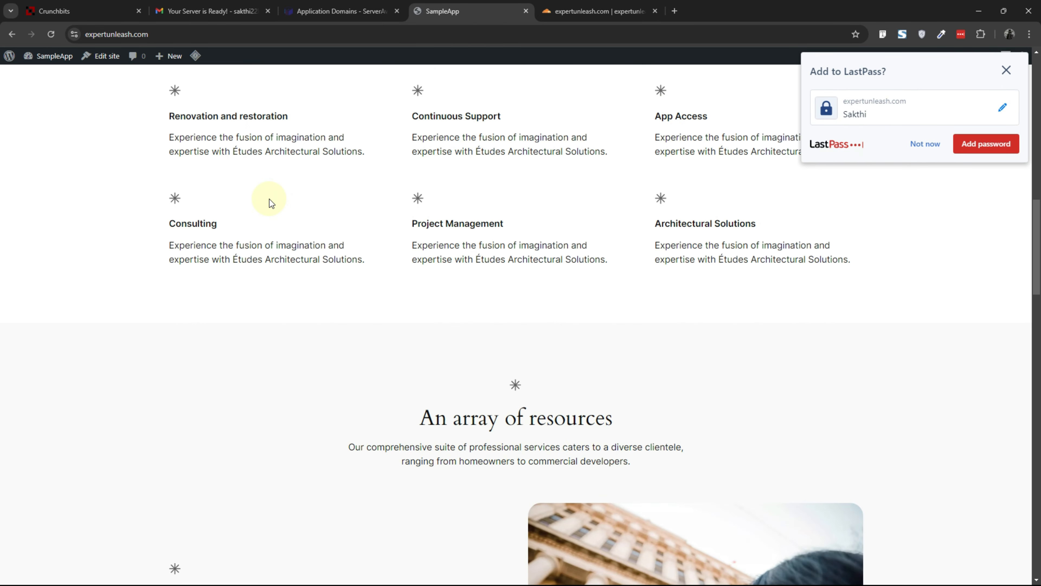
scroll(269, 201, up, 9)
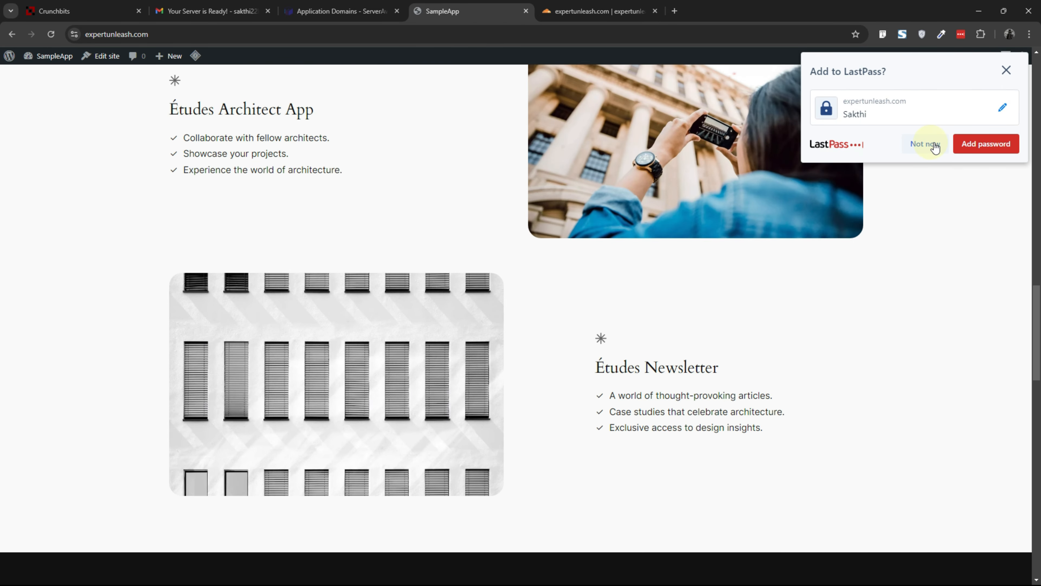
click(925, 144)
scroll(428, 227, up, 6)
scroll(284, 237, up, 10)
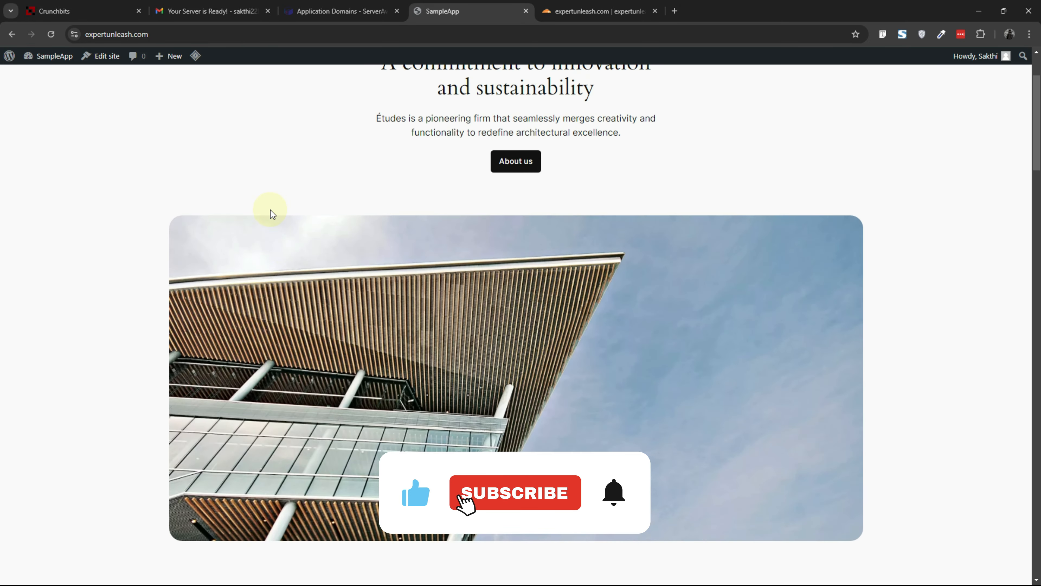
scroll(245, 223, down, 15)
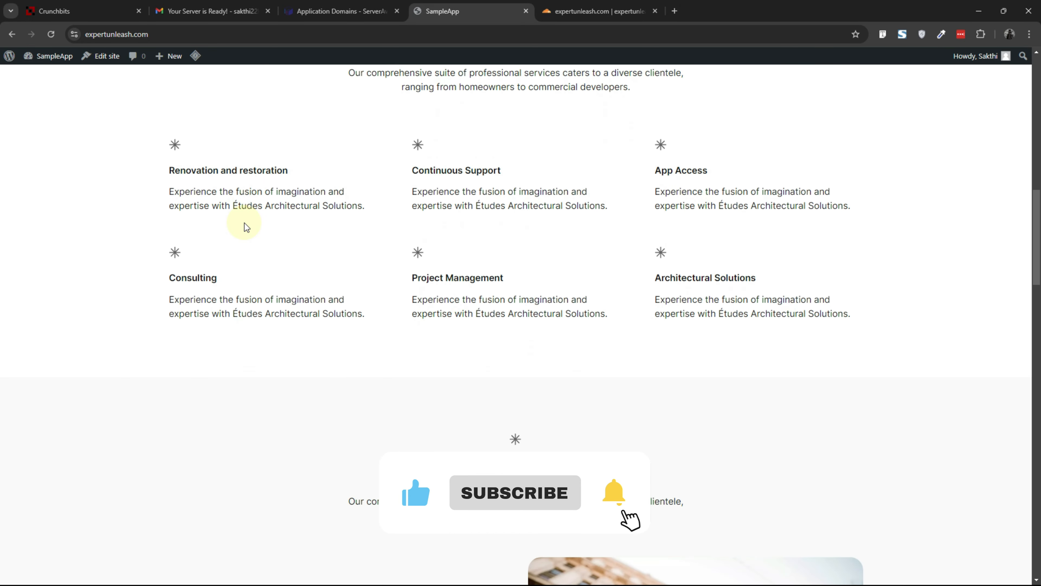
scroll(244, 223, up, 8)
scroll(244, 223, up, 8)
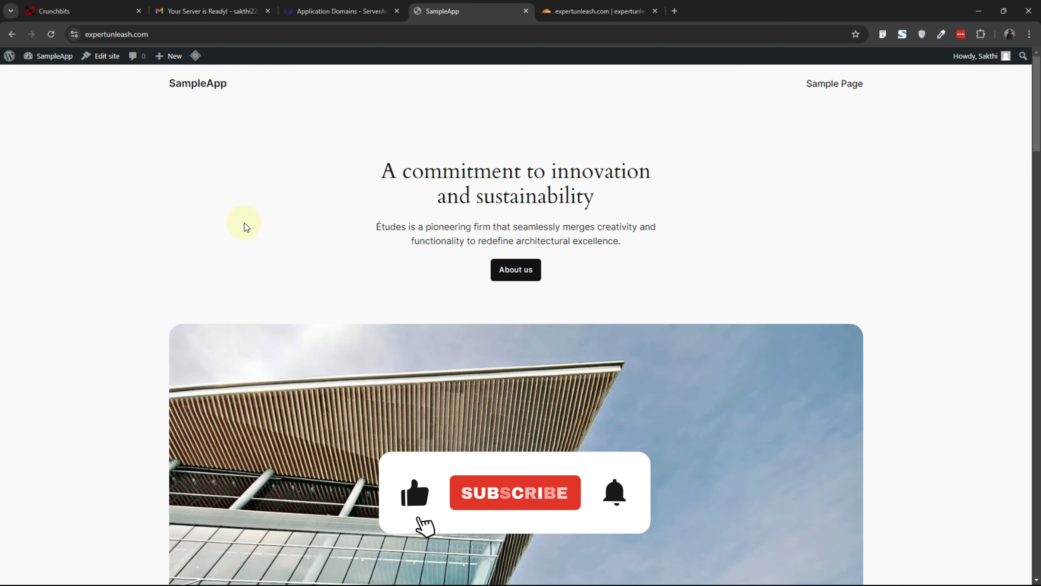